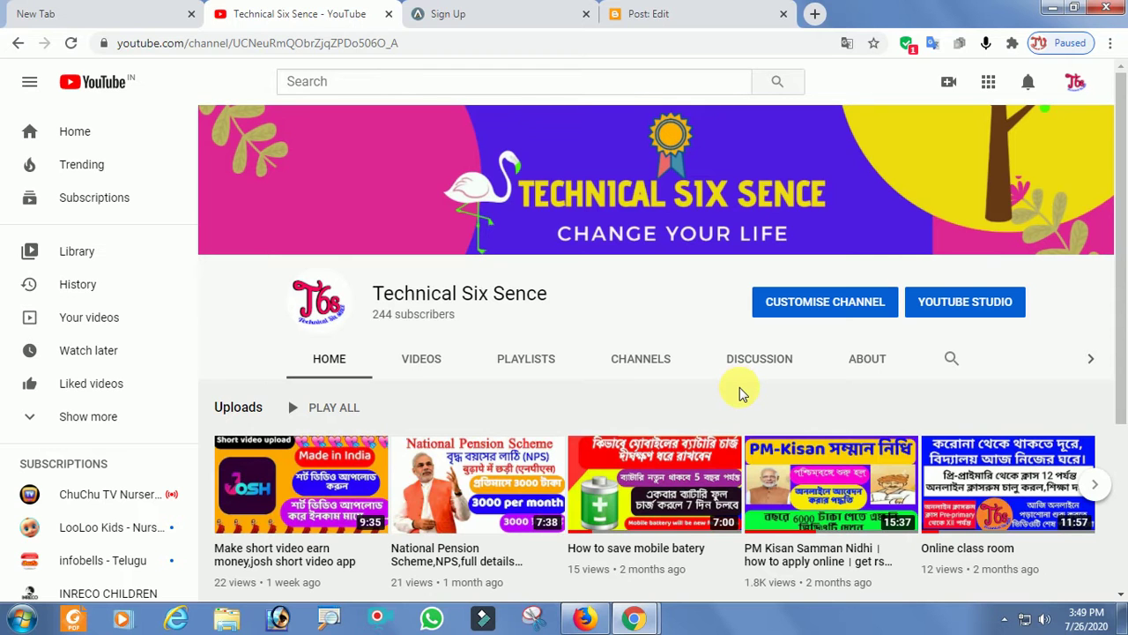
Restore the Firefox window showing the Banglarbhumi land records home page.
{"action": "left_click", "coordinate": [582, 608]}
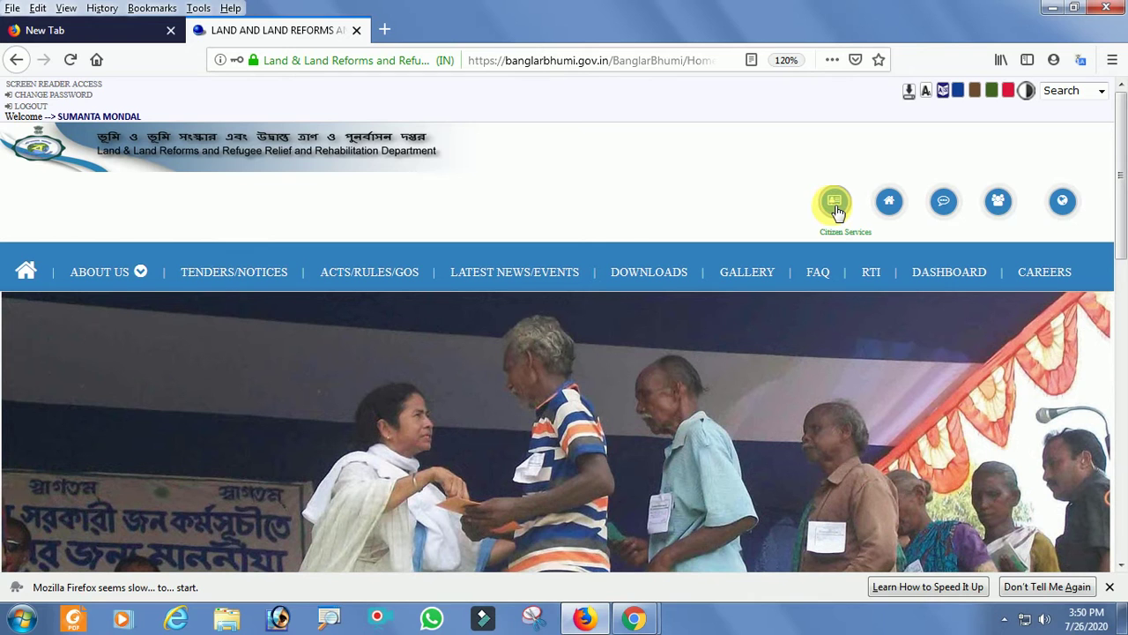
Open ROR Request under Citizen Services > Service Delivery.
{"action": "left_click", "coordinate": [834, 210]}
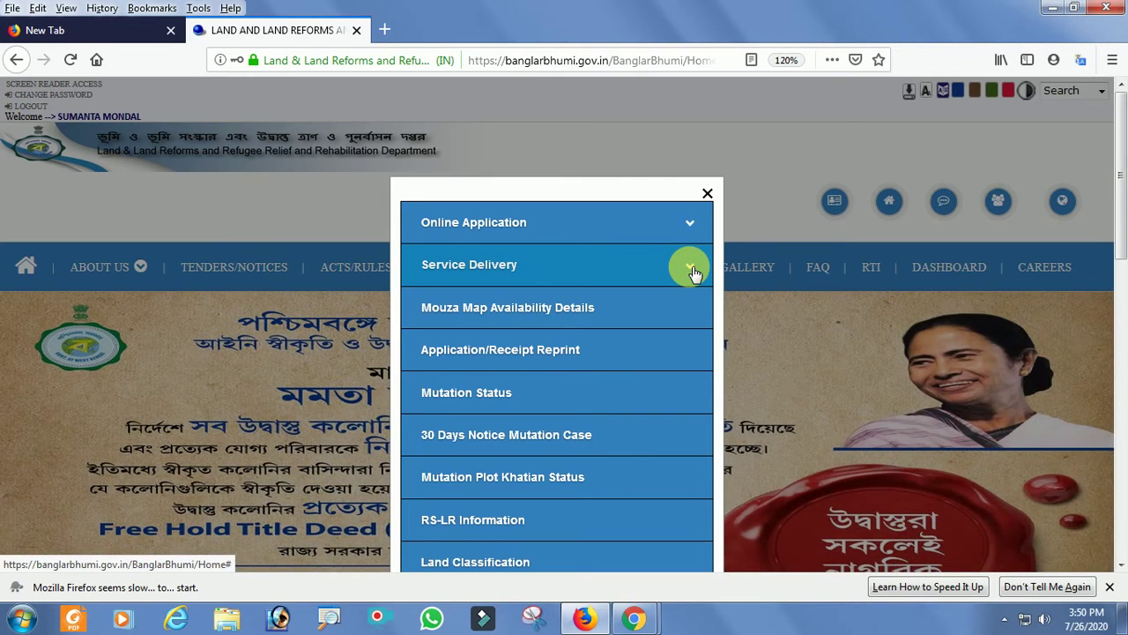
{"action": "left_click", "coordinate": [690, 269]}
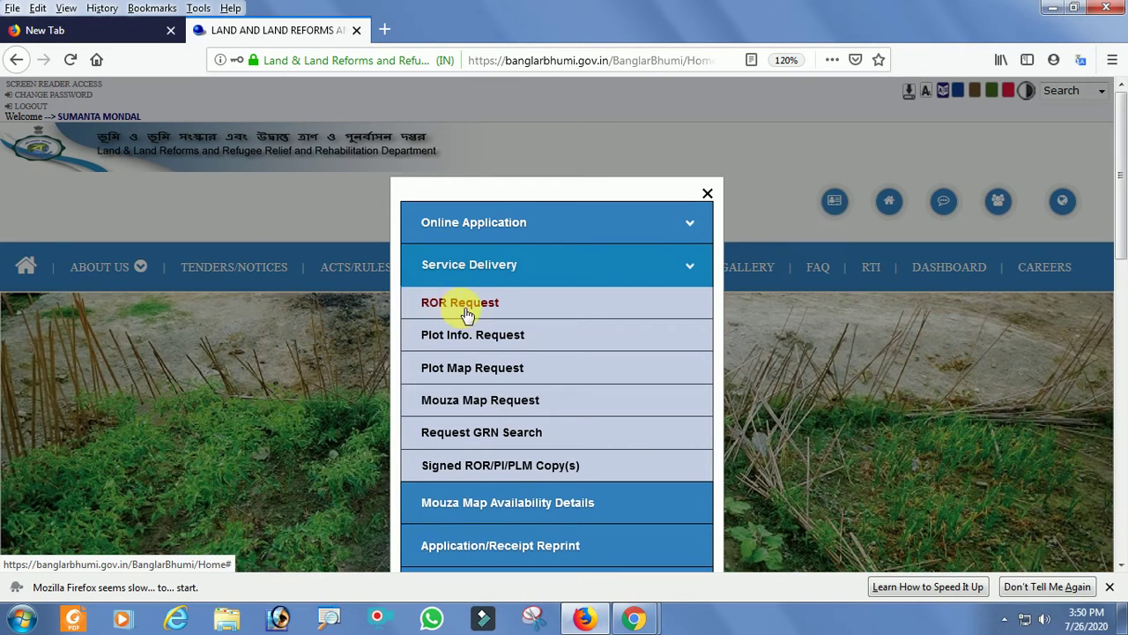
{"action": "left_click", "coordinate": [461, 306]}
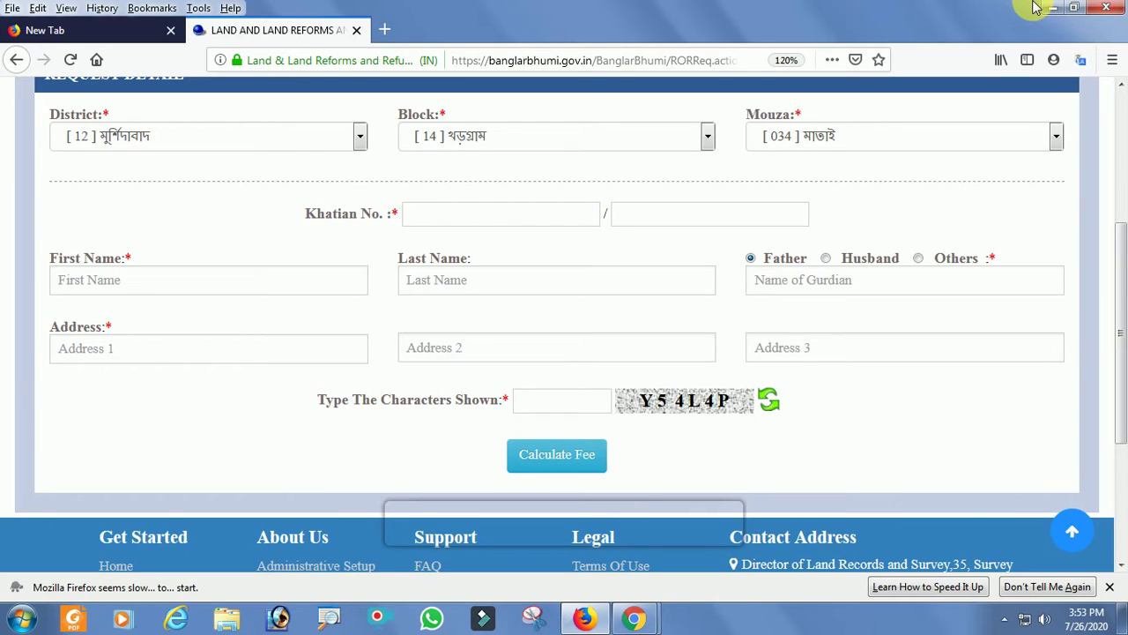
{"action": "mouse_move", "coordinate": [370, 529]}
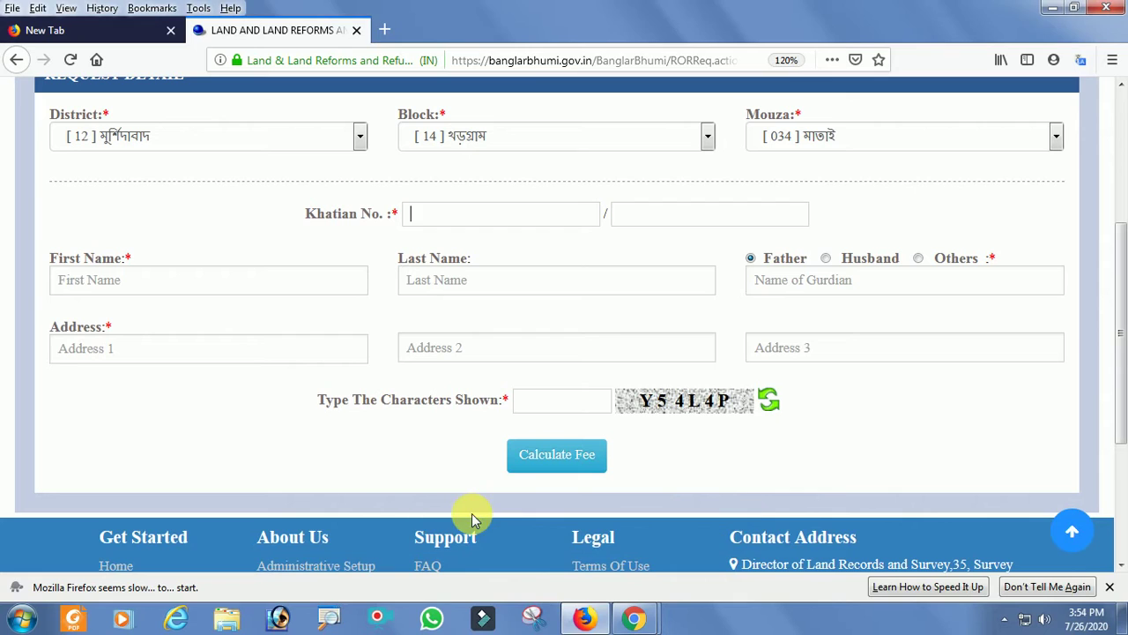
Enter khatian number 516 and the applicant's first and last names from saved entries.
{"action": "left_click", "coordinate": [446, 215]}
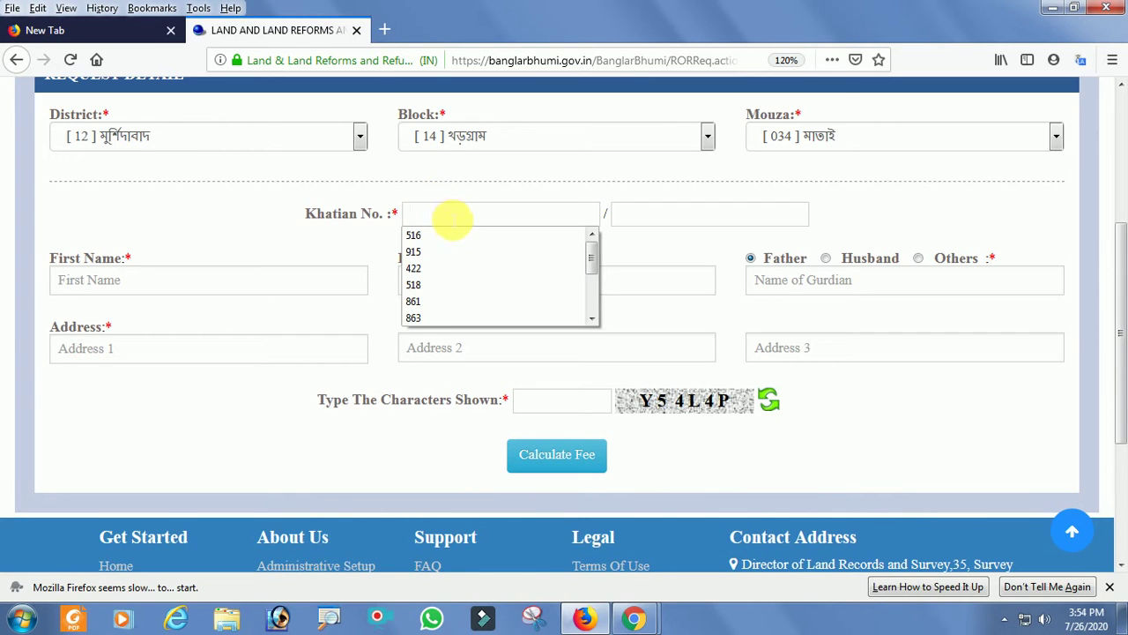
{"action": "left_click", "coordinate": [433, 236]}
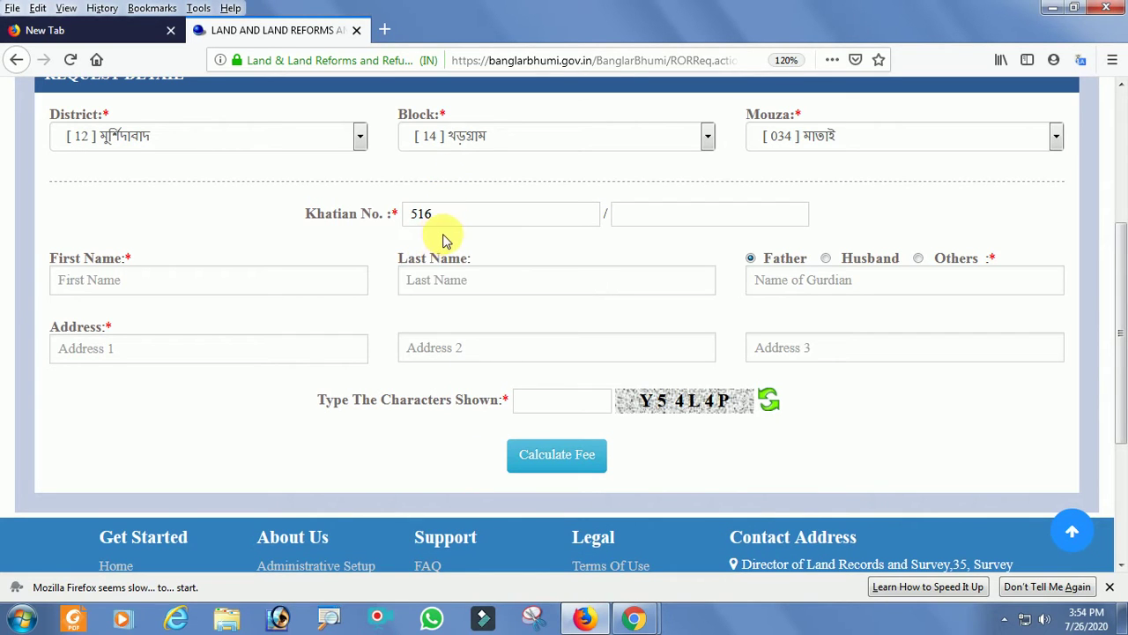
{"action": "left_click_drag", "start_coordinate": [1118, 239], "coordinate": [1124, 256]}
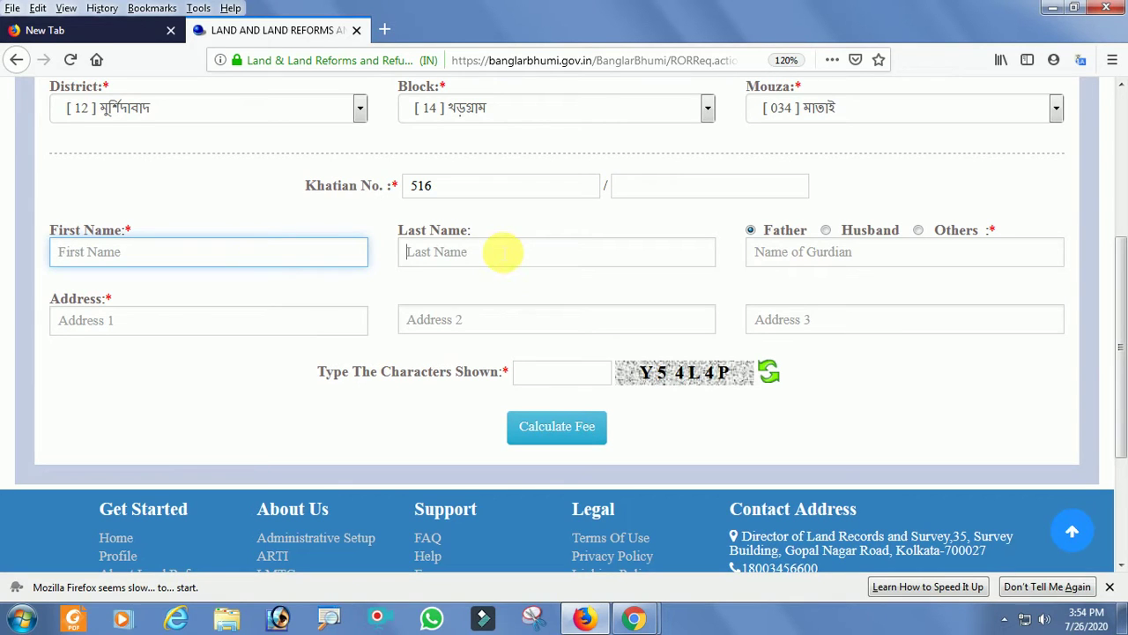
{"action": "left_click", "coordinate": [221, 257]}
{"action": "left_click", "coordinate": [113, 256]}
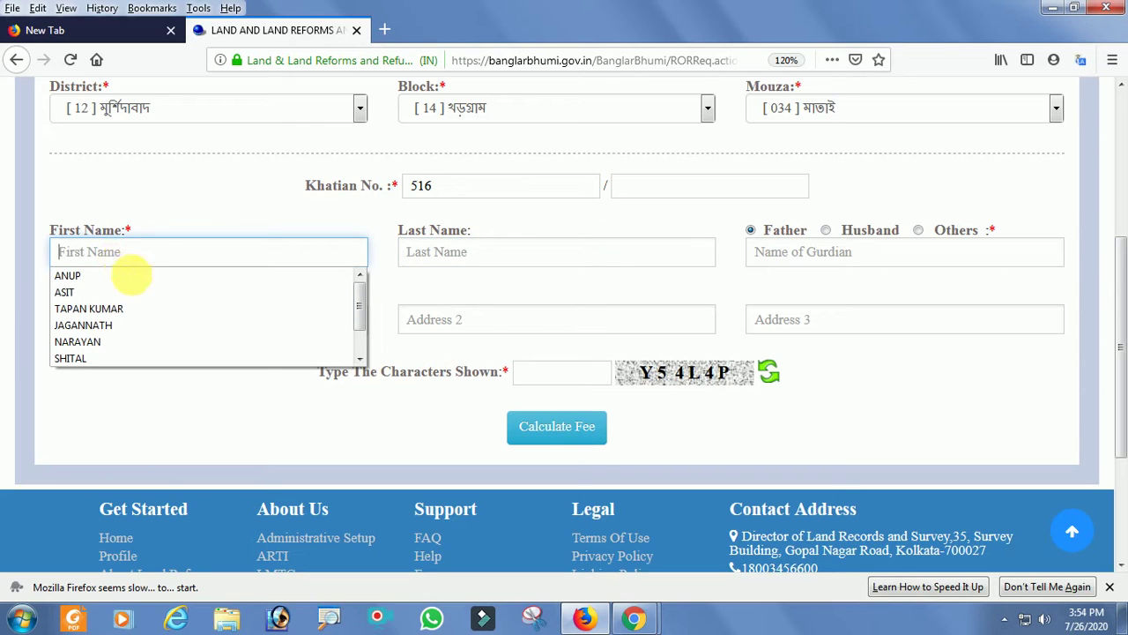
{"action": "left_click", "coordinate": [89, 308]}
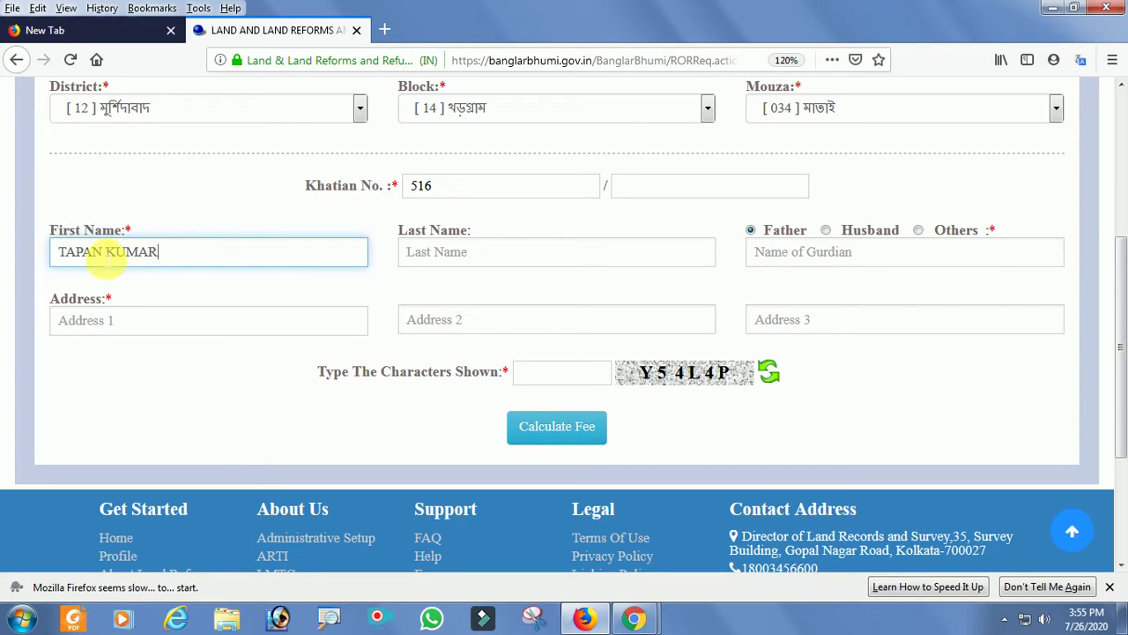
{"action": "left_click", "coordinate": [457, 253]}
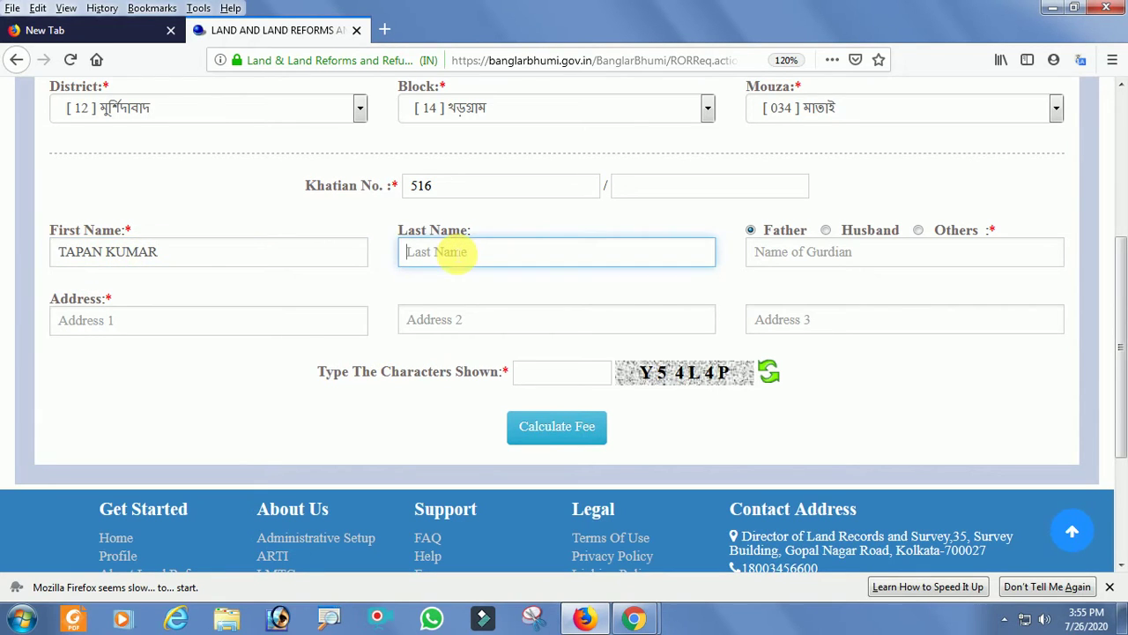
{"action": "left_click", "coordinate": [448, 275]}
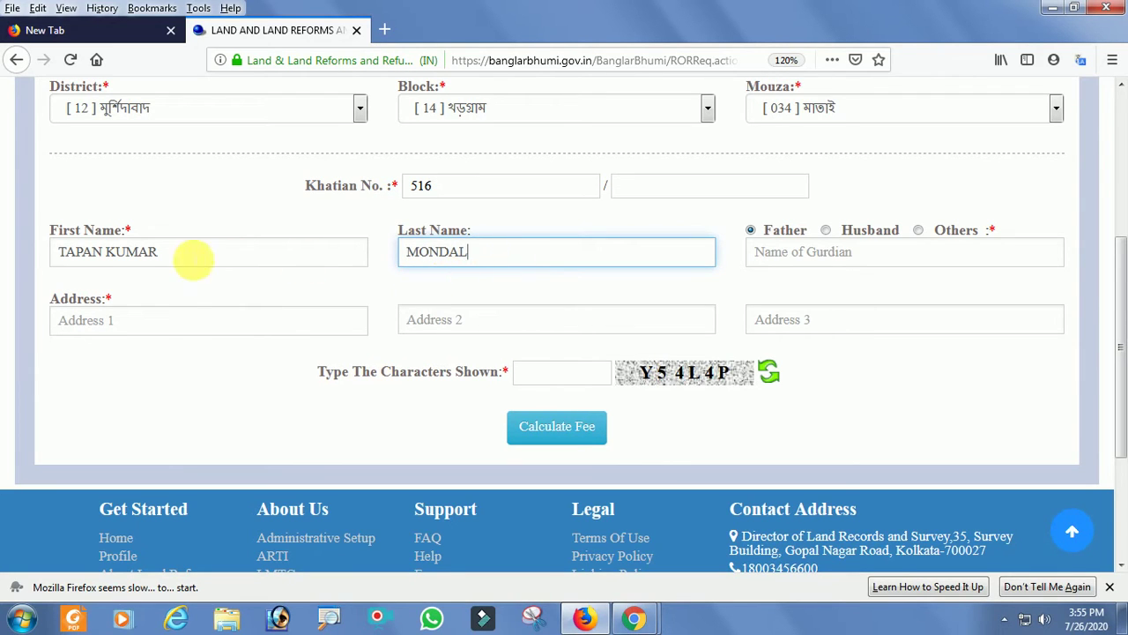
Clear the first name and replace it with a different saved first name.
{"action": "left_click", "coordinate": [269, 261]}
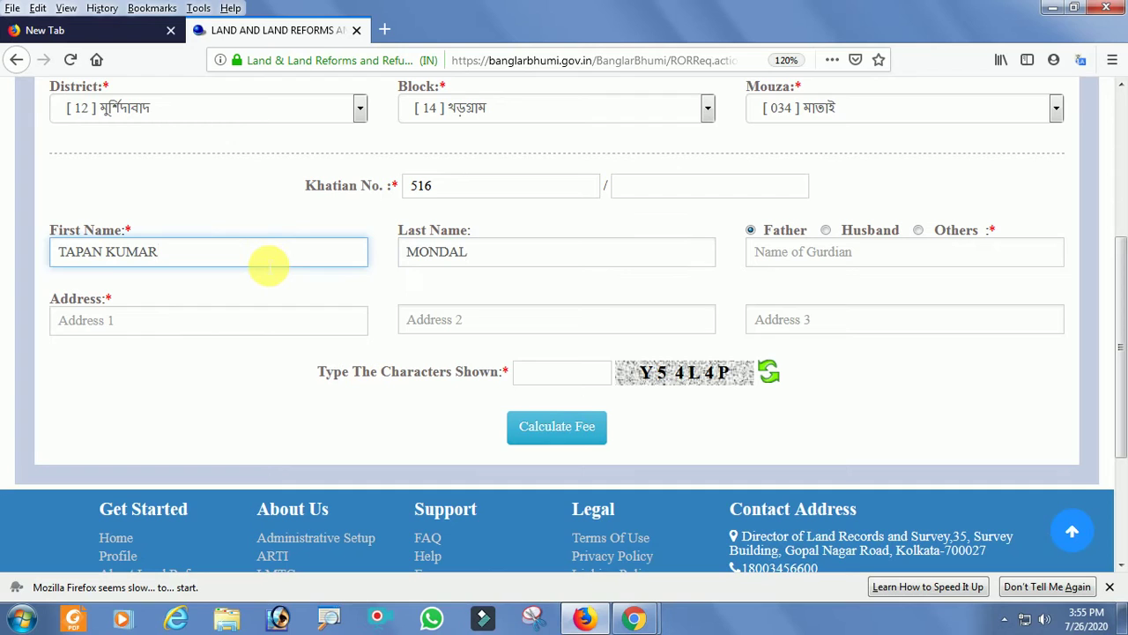
{"action": "left_click", "coordinate": [269, 264]}
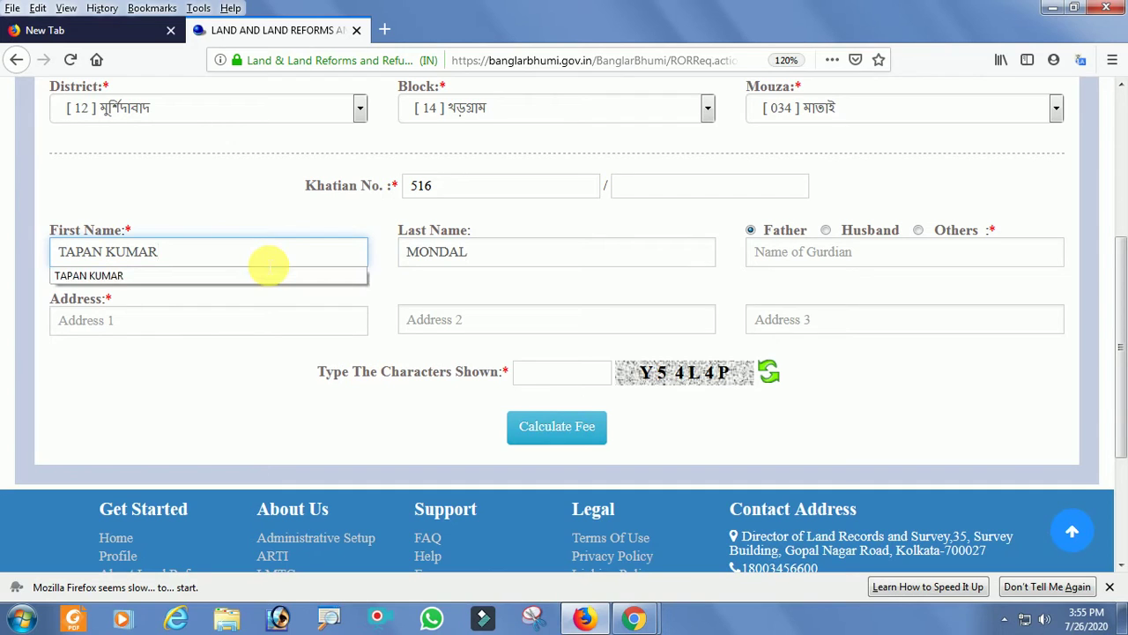
{"action": "left_click", "coordinate": [280, 199]}
{"action": "left_click", "coordinate": [255, 255]}
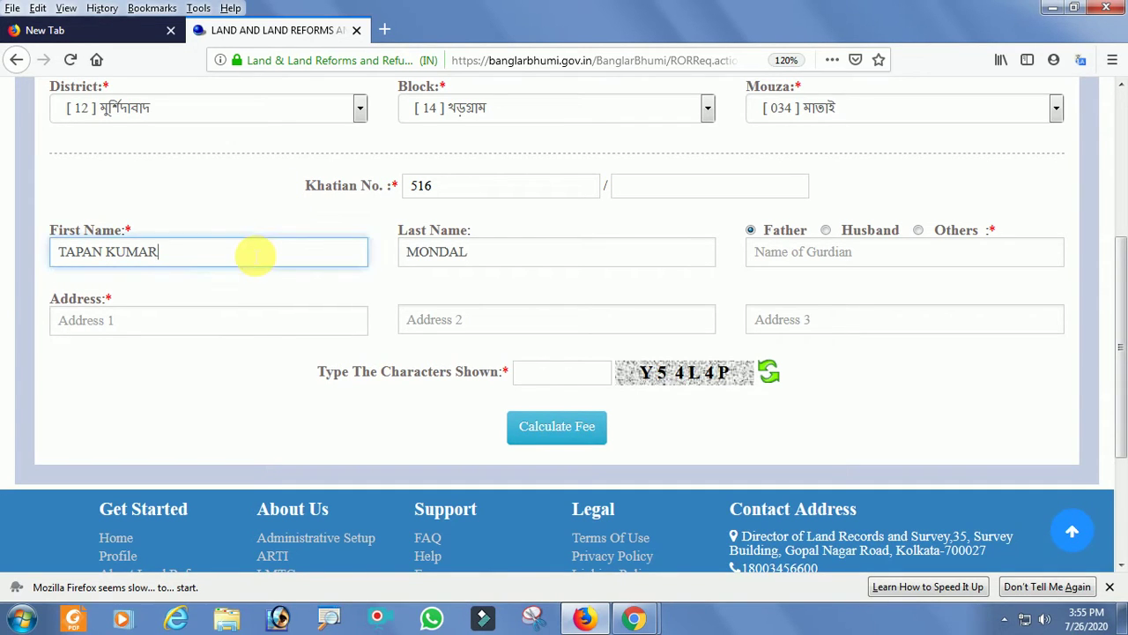
{"action": "key", "text": "BackSpace"}
{"action": "key", "text": "BackSpace"}
{"action": "key", "text": "BackSpace"}
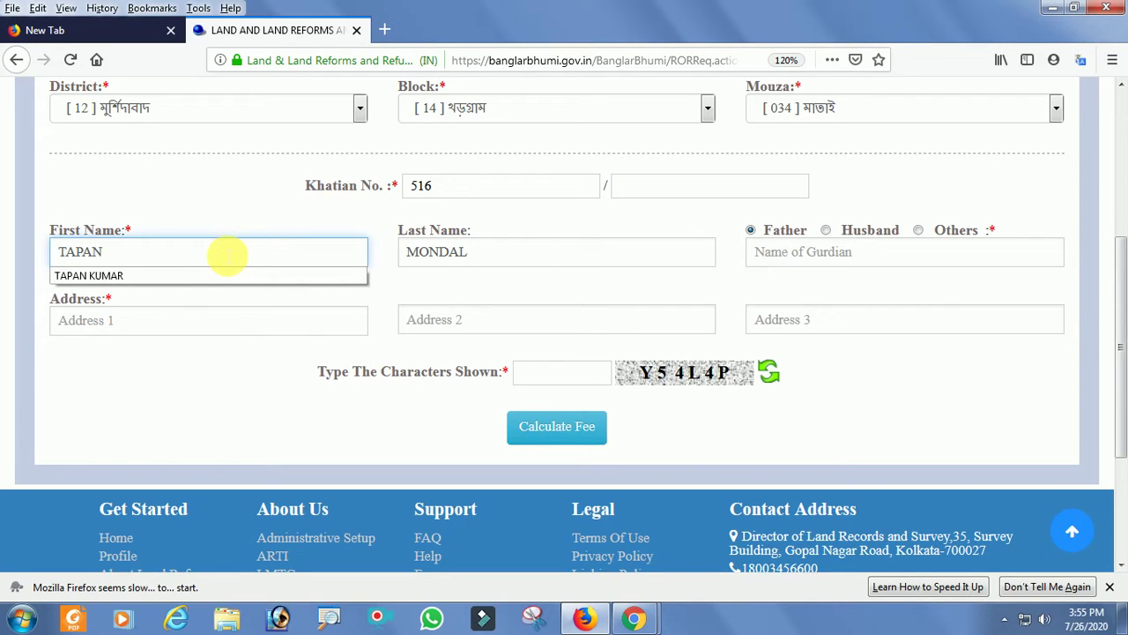
{"action": "key", "text": "BackSpace"}
{"action": "key", "text": "BackSpace"}
{"action": "key", "text": "BackSpace"}
{"action": "key", "text": "BackSpace"}
{"action": "left_click", "coordinate": [227, 255]}
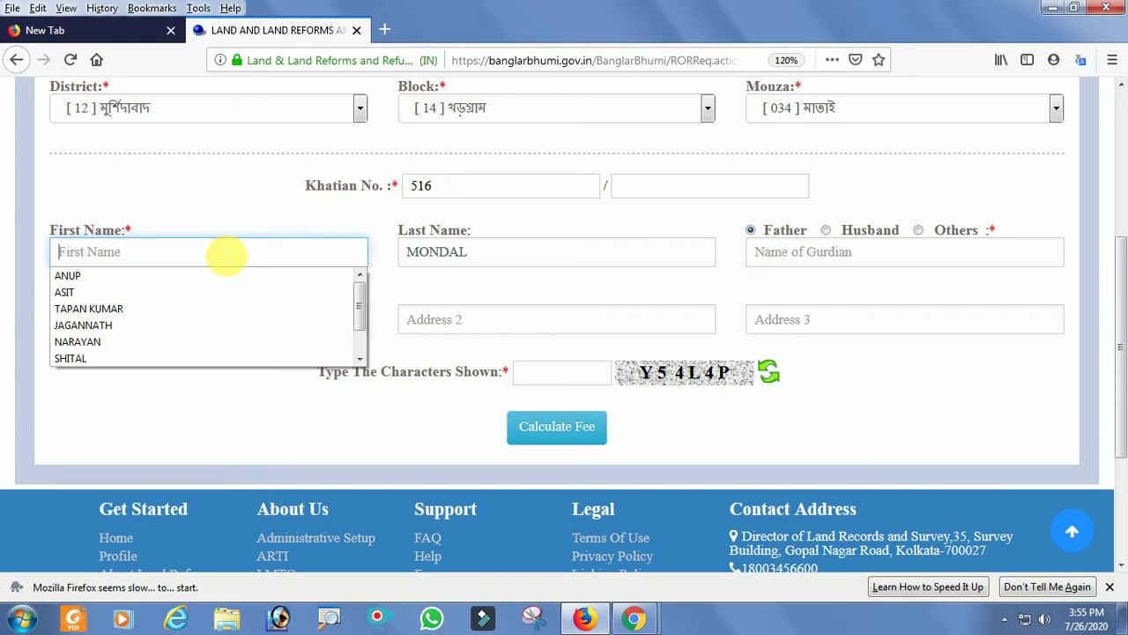
{"action": "left_click", "coordinate": [179, 274]}
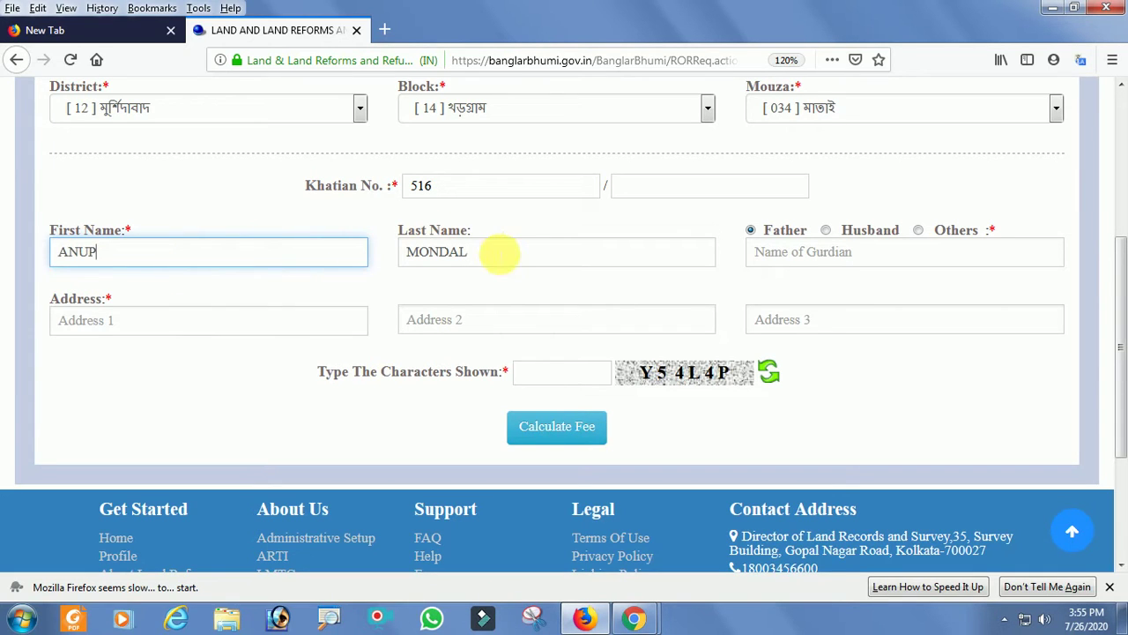
{"action": "left_click", "coordinate": [499, 254]}
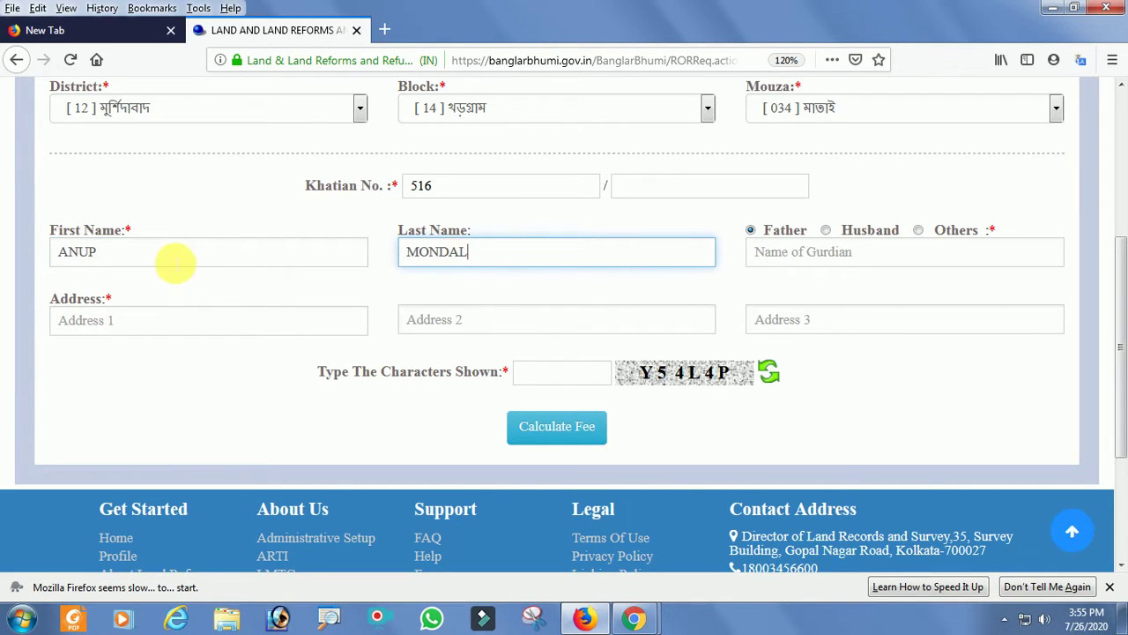
Clear the first name again and restore the original applicant's first name.
{"action": "left_click", "coordinate": [194, 255]}
{"action": "left_click", "coordinate": [559, 262]}
{"action": "left_click", "coordinate": [353, 256]}
{"action": "left_click", "coordinate": [351, 258]}
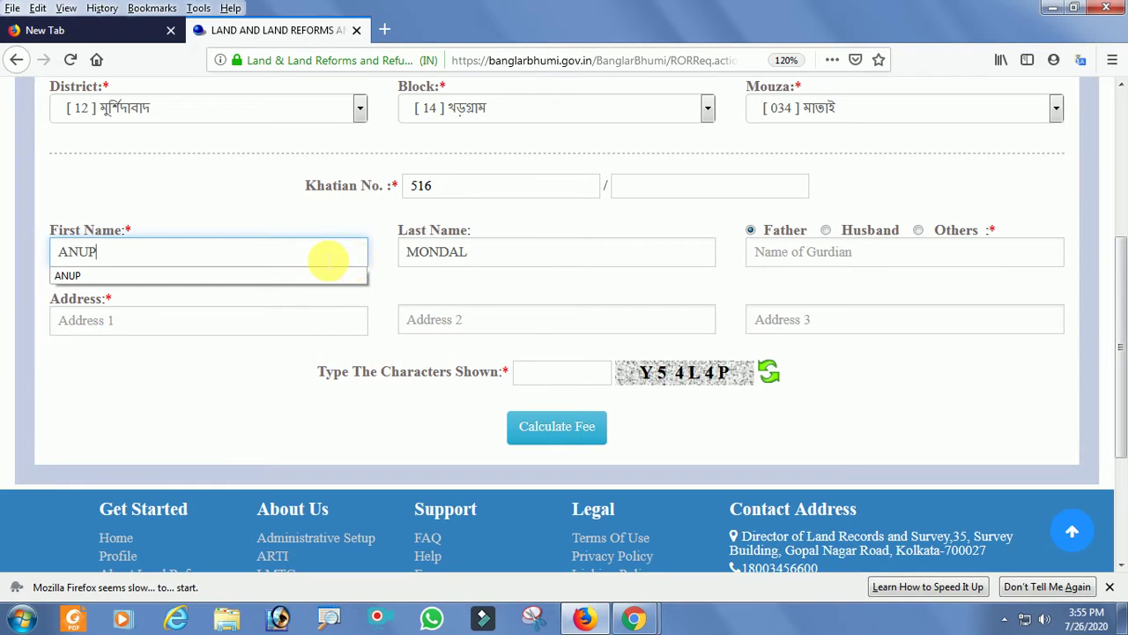
{"action": "left_click", "coordinate": [313, 258]}
{"action": "left_click", "coordinate": [309, 256]}
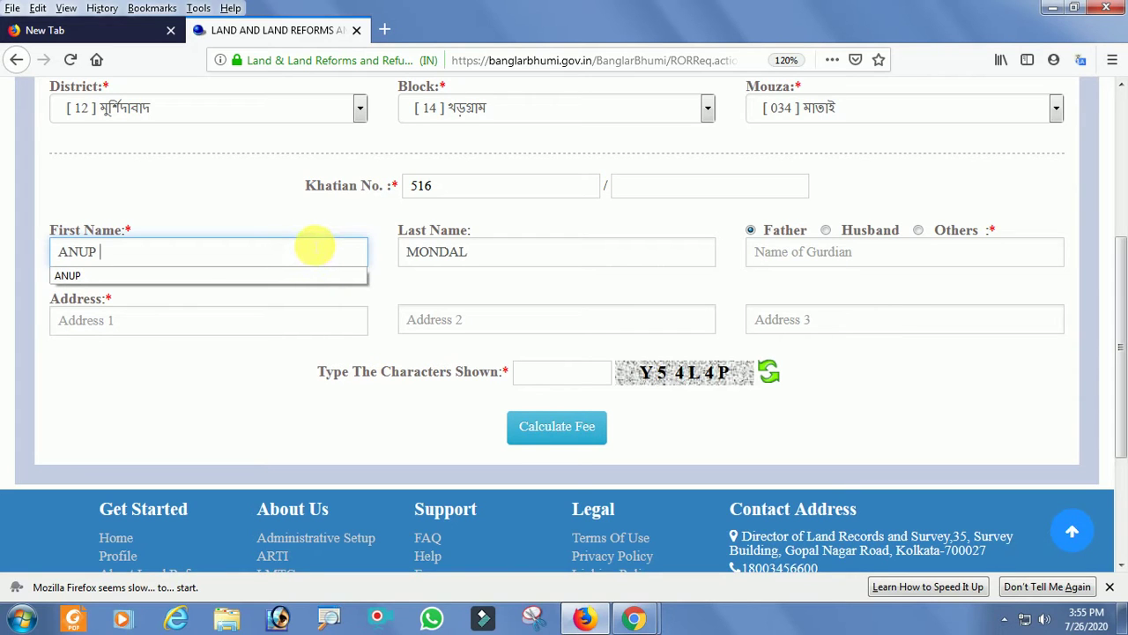
{"action": "key", "text": "BackSpace"}
{"action": "key", "text": "BackSpace"}
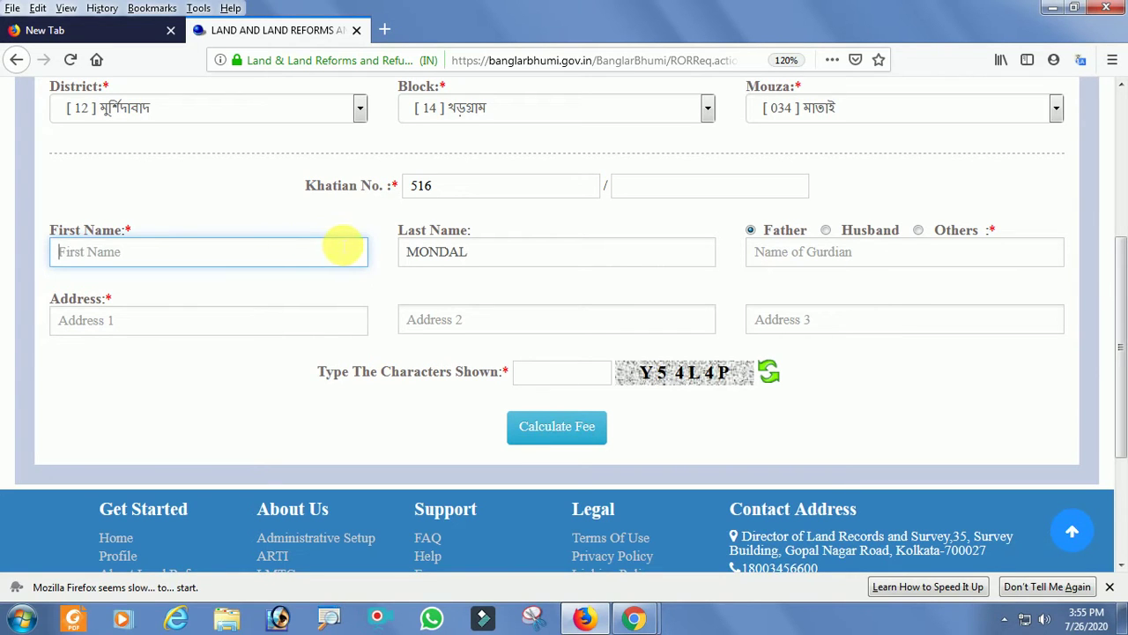
{"action": "left_click", "coordinate": [335, 253]}
{"action": "left_click", "coordinate": [138, 308]}
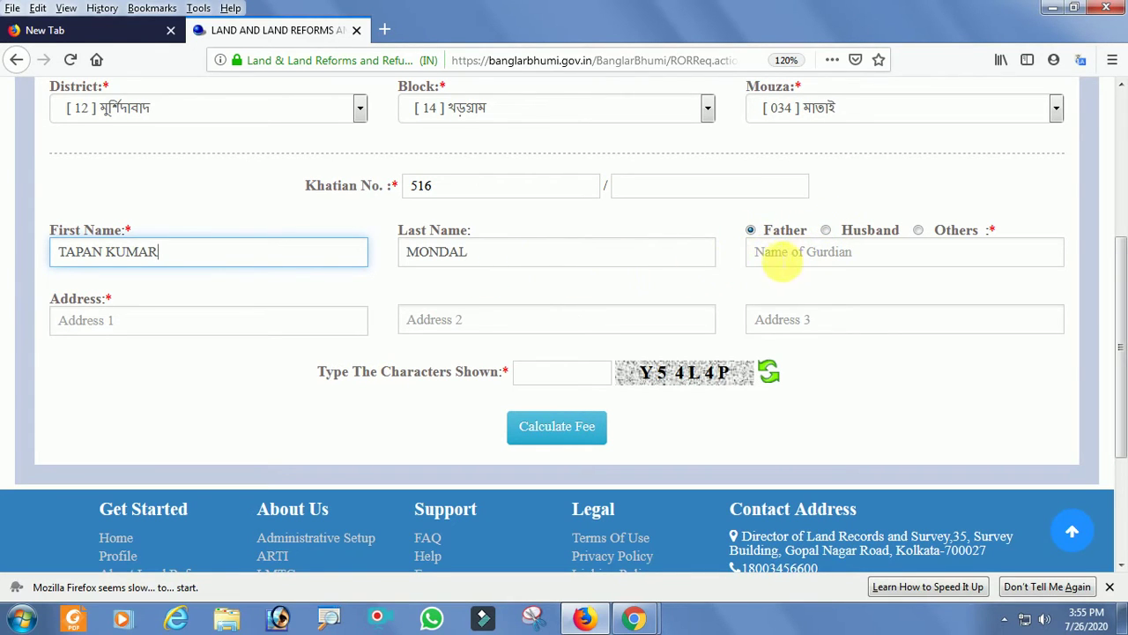
Fill in the father's name from the saved guardian name suggestions.
{"action": "left_click", "coordinate": [780, 260]}
{"action": "left_click", "coordinate": [780, 256]}
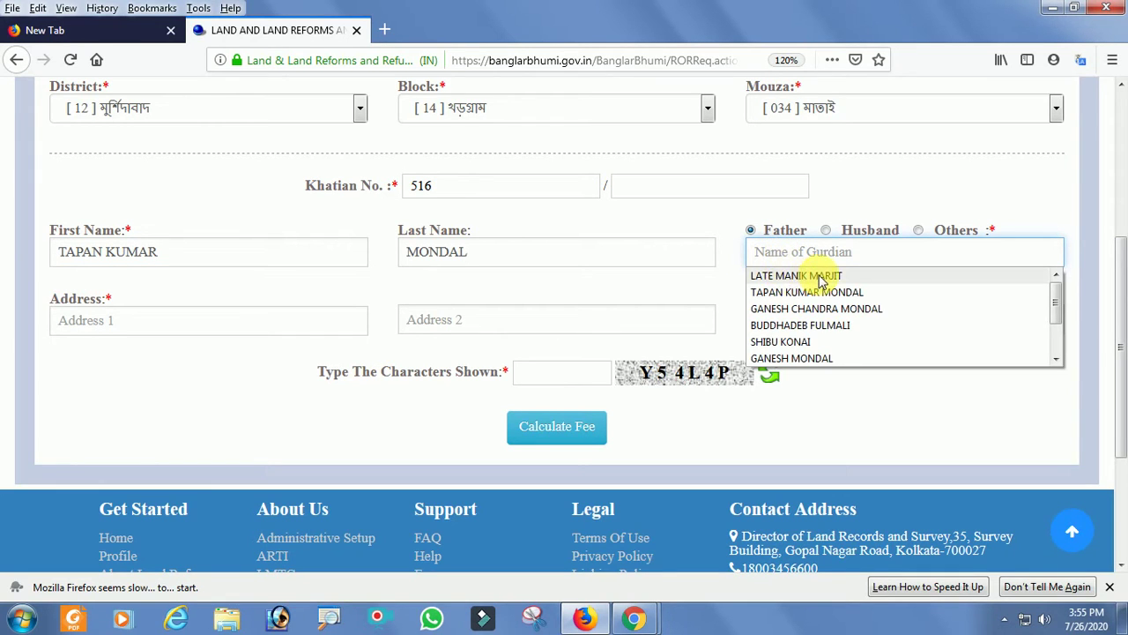
{"action": "left_click", "coordinate": [828, 308]}
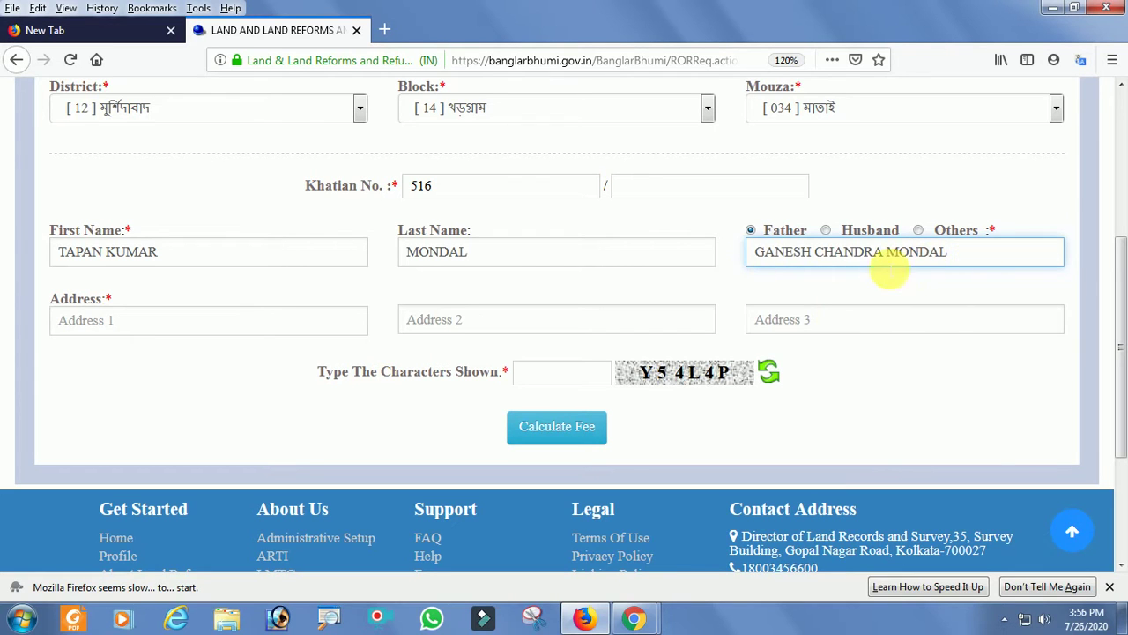
{"action": "left_click", "coordinate": [886, 260]}
{"action": "left_click", "coordinate": [871, 352]}
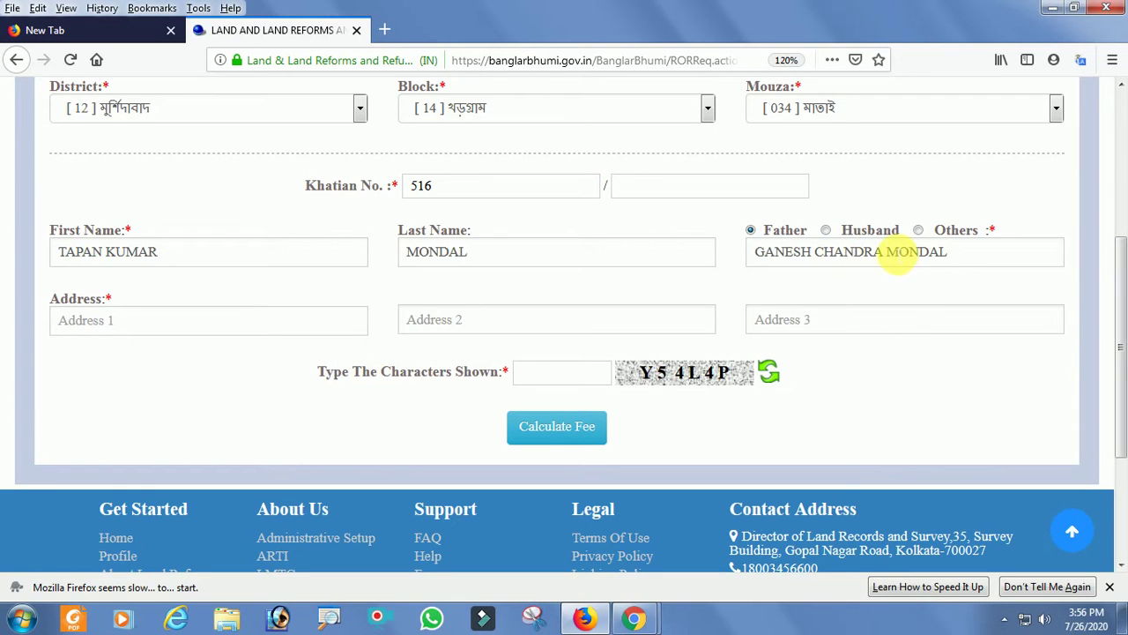
{"action": "left_click", "coordinate": [1118, 309]}
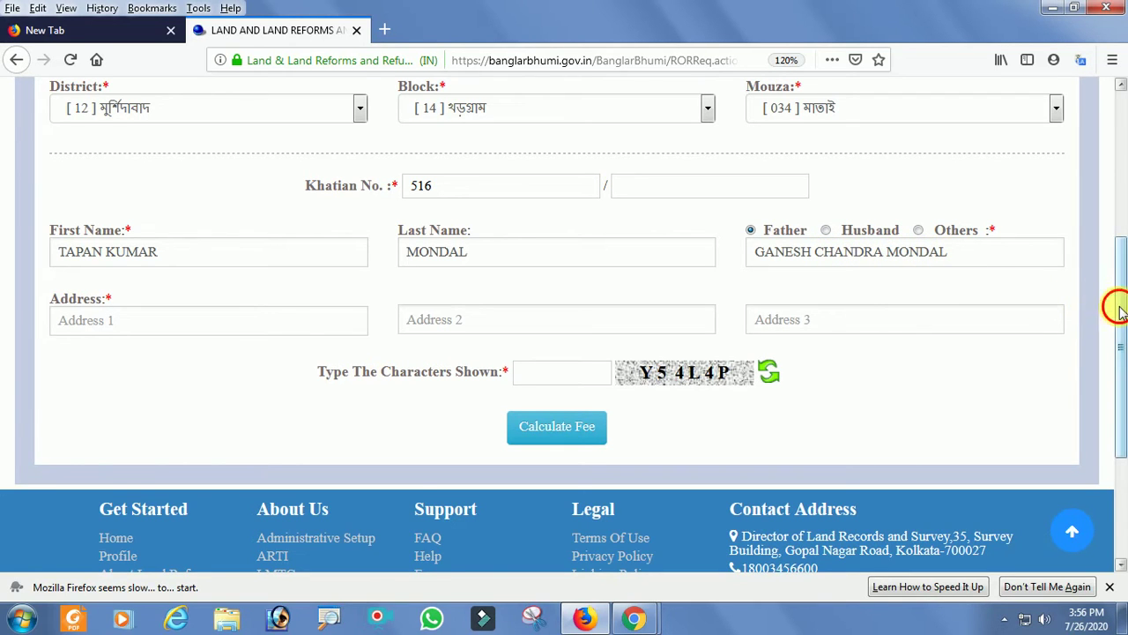
{"action": "scroll", "coordinate": [1118, 309], "scroll_direction": "down", "scroll_amount": 1}
Fill the three address lines from suggestions, then enter the captcha characters.
{"action": "left_click", "coordinate": [179, 298]}
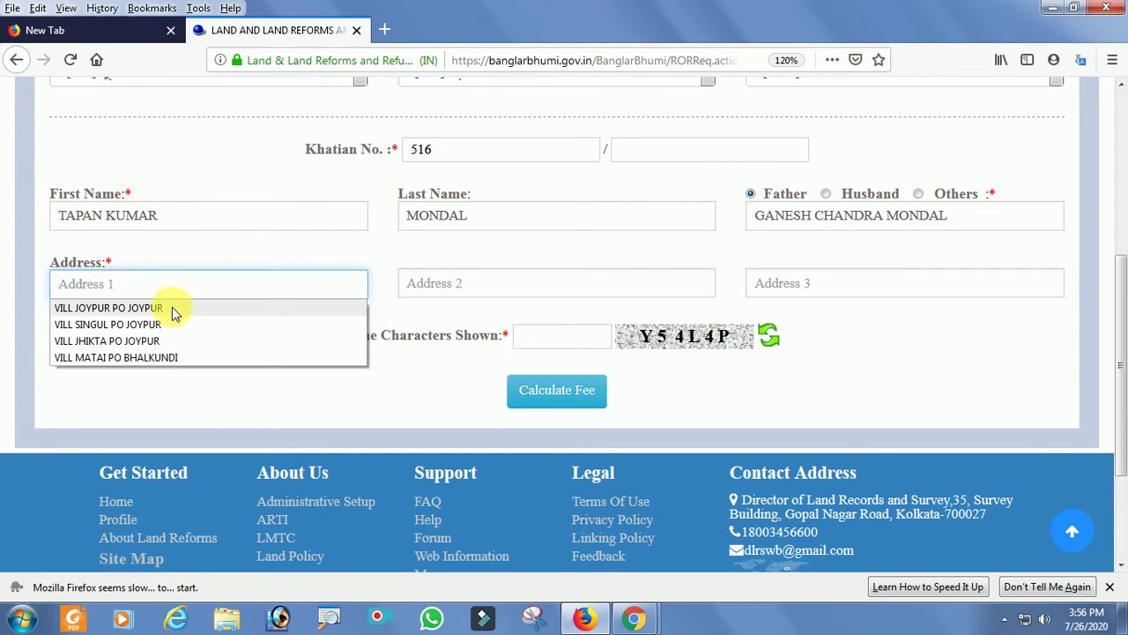
{"action": "left_click", "coordinate": [173, 308]}
{"action": "left_click", "coordinate": [252, 294]}
{"action": "left_click", "coordinate": [517, 287]}
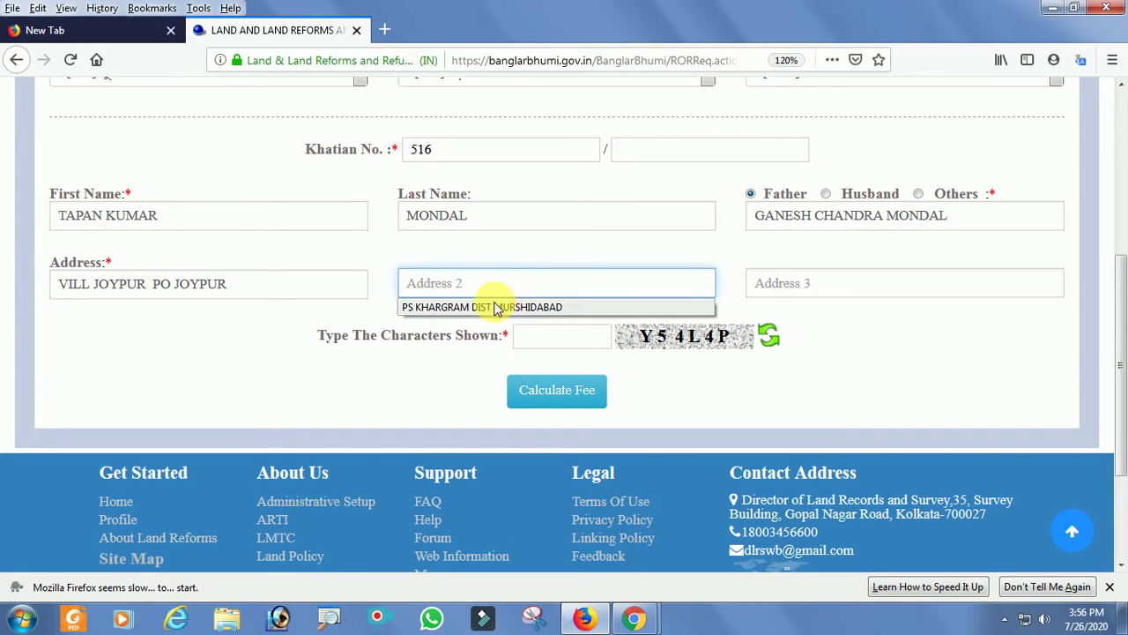
{"action": "left_click", "coordinate": [509, 309]}
{"action": "left_click", "coordinate": [793, 283]}
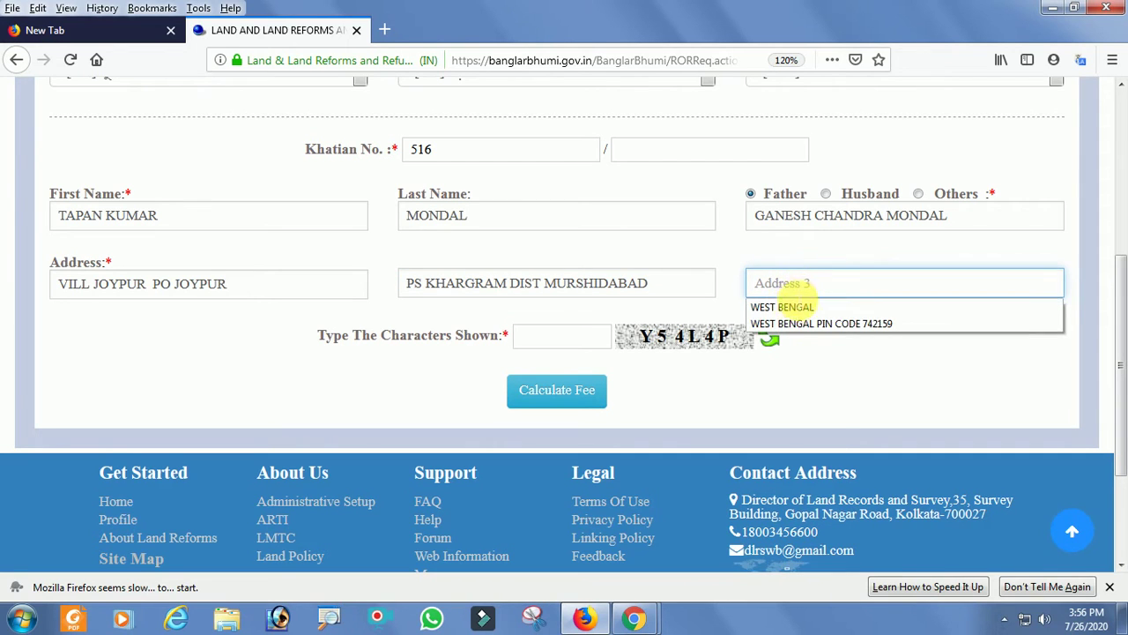
{"action": "left_click", "coordinate": [804, 326]}
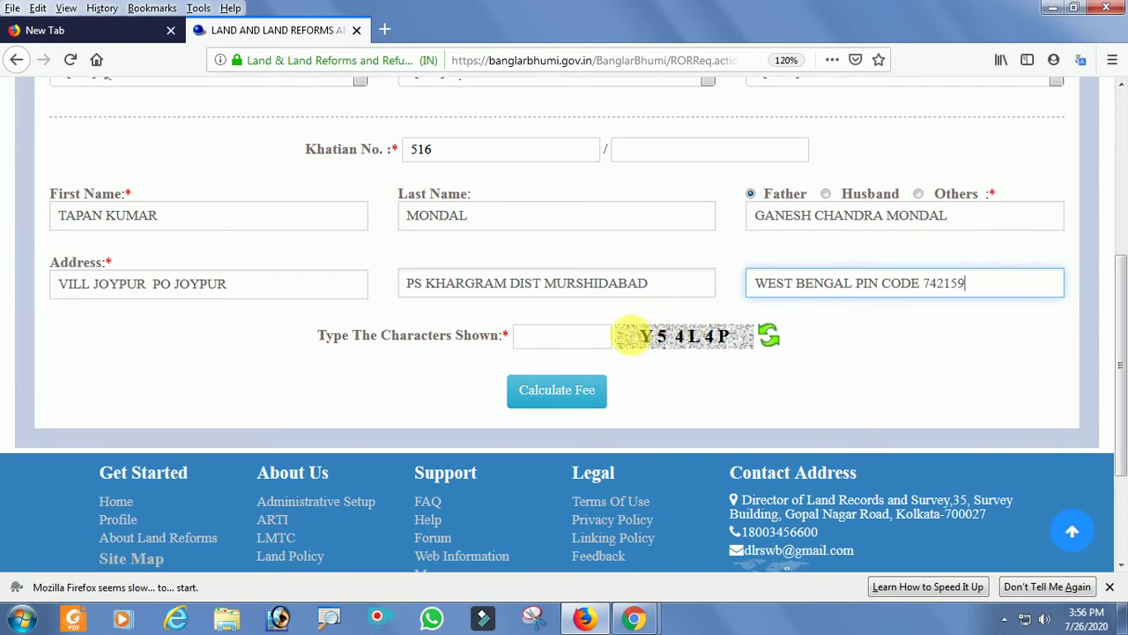
{"action": "left_click", "coordinate": [575, 340]}
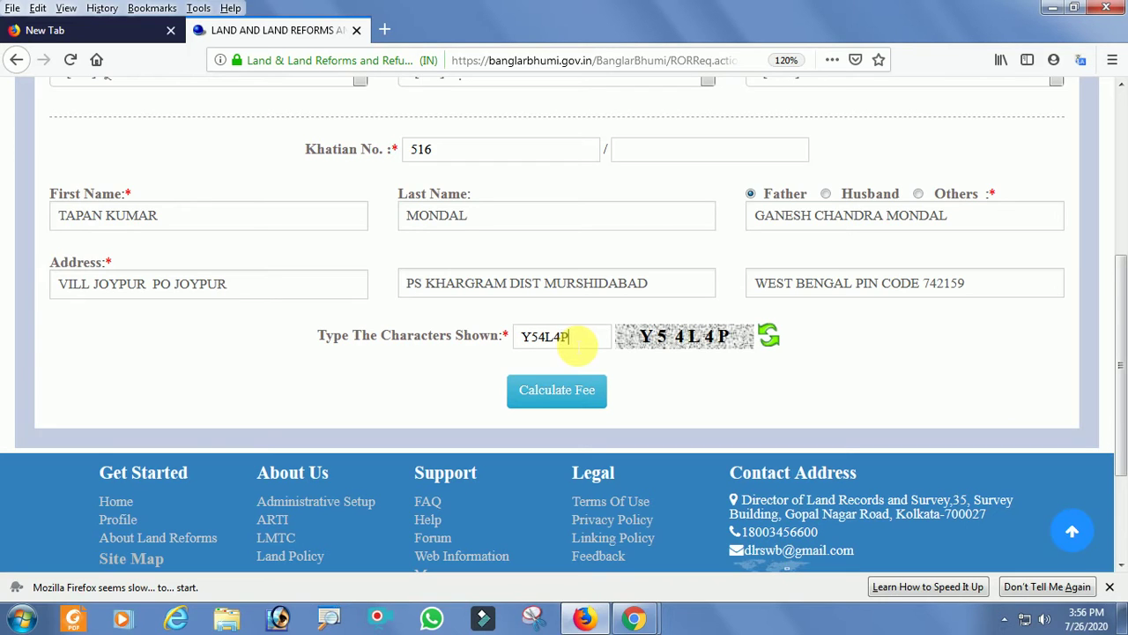
Calculate the ROR fee (1 page, process fee 20) and continue with GRIPS netBanking.
{"action": "left_click", "coordinate": [586, 398]}
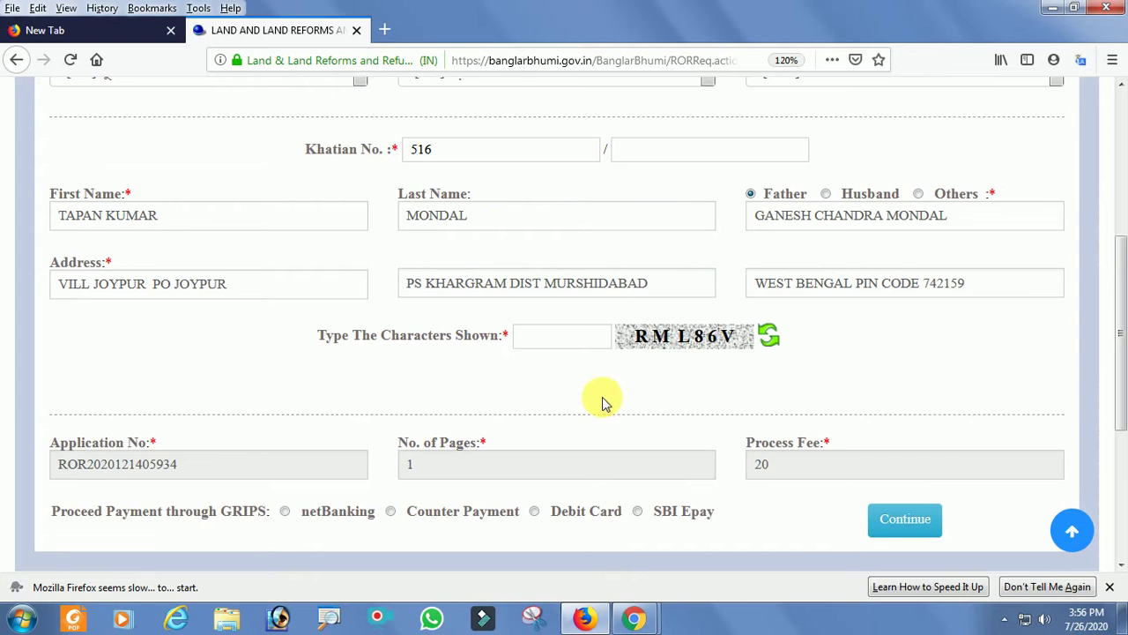
{"action": "left_click_drag", "start_coordinate": [1121, 332], "coordinate": [1122, 403]}
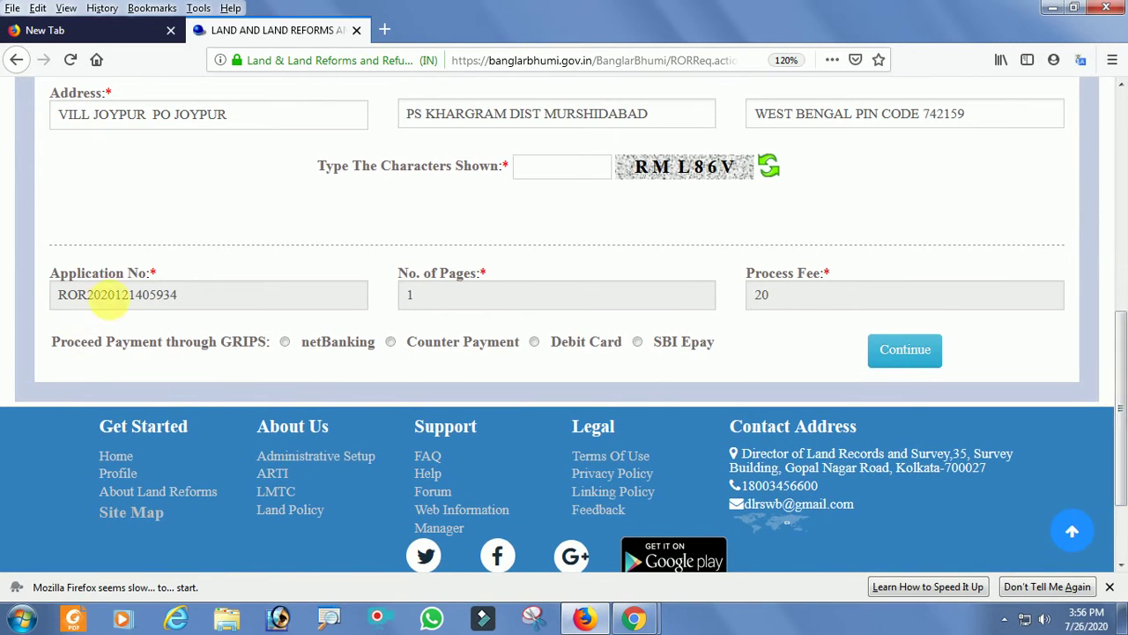
{"action": "left_click", "coordinate": [201, 303]}
{"action": "left_click", "coordinate": [216, 270]}
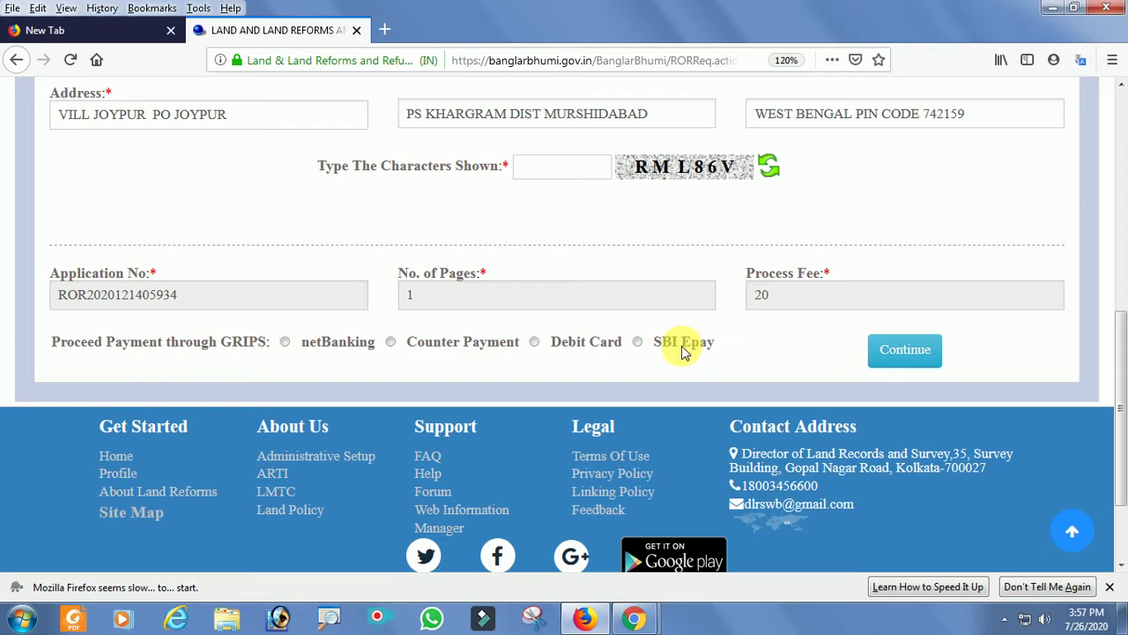
{"action": "left_click", "coordinate": [285, 343]}
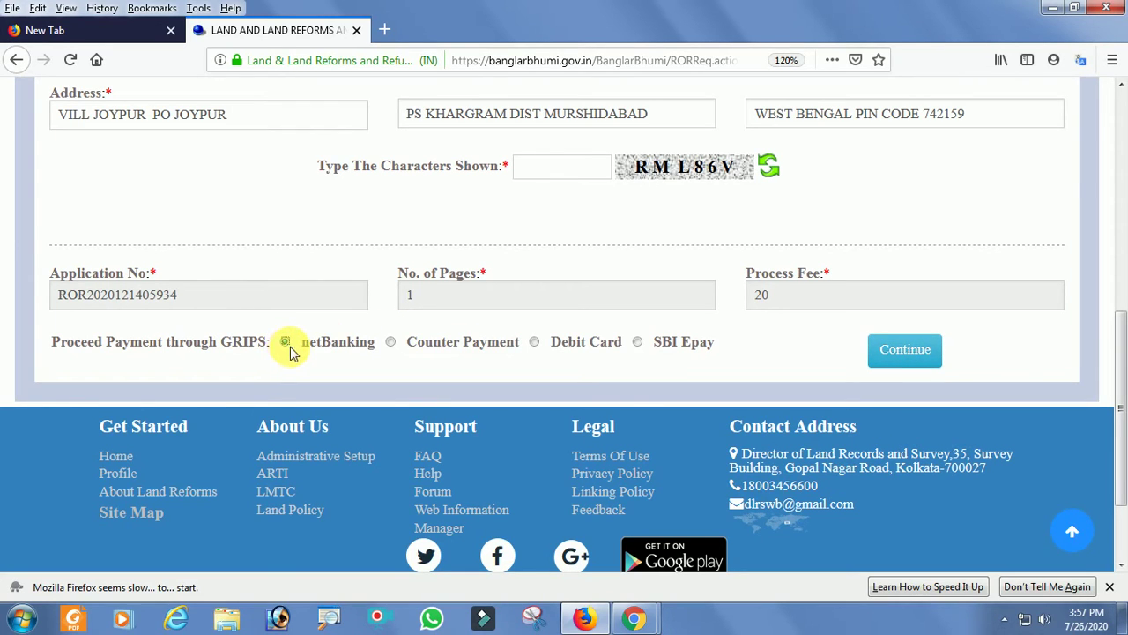
{"action": "left_click", "coordinate": [933, 357]}
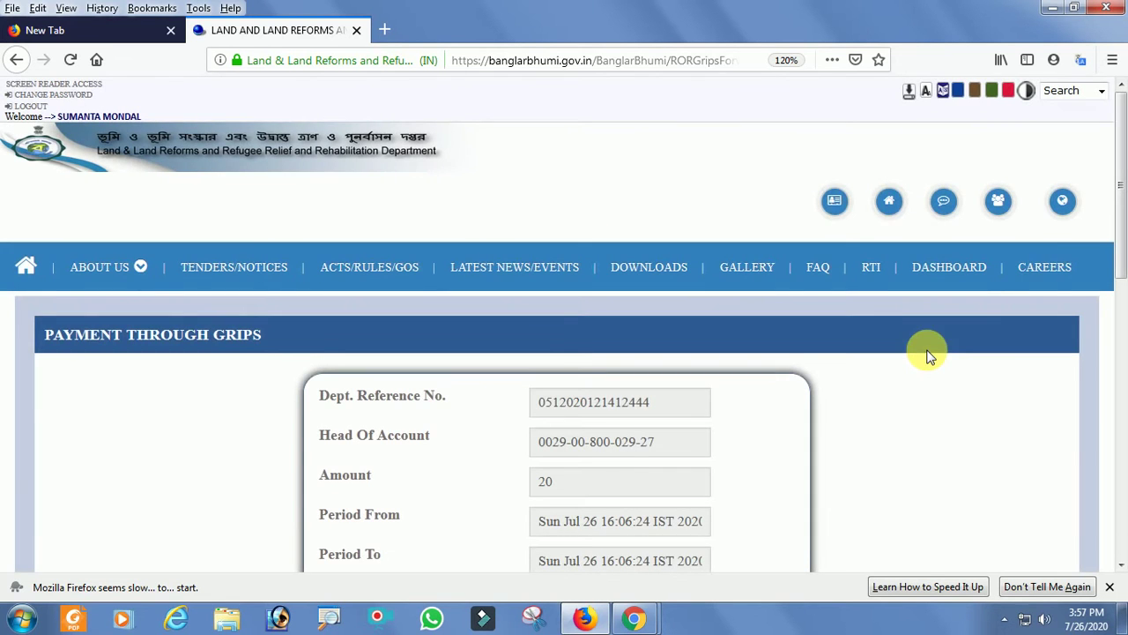
{"action": "scroll", "coordinate": [1124, 255], "scroll_direction": "down", "scroll_amount": 1}
{"action": "scroll", "coordinate": [1124, 255], "scroll_direction": "down", "scroll_amount": 3}
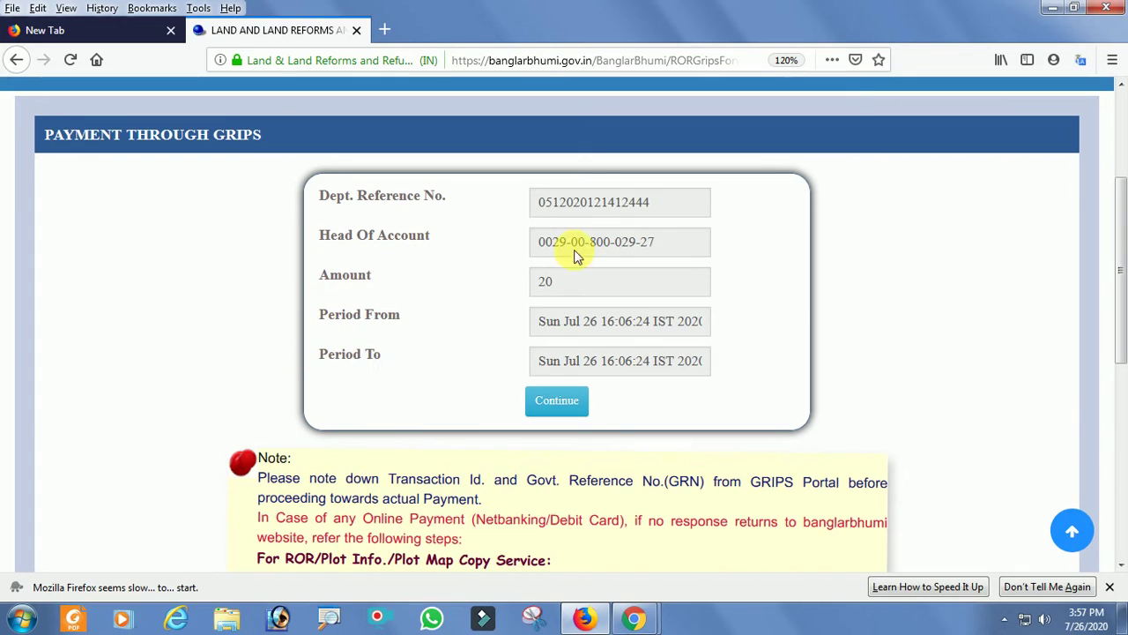
Proceed to the GRIPS epay page and confirm the Certified Copy of ROR payment of 20.
{"action": "left_click", "coordinate": [564, 404]}
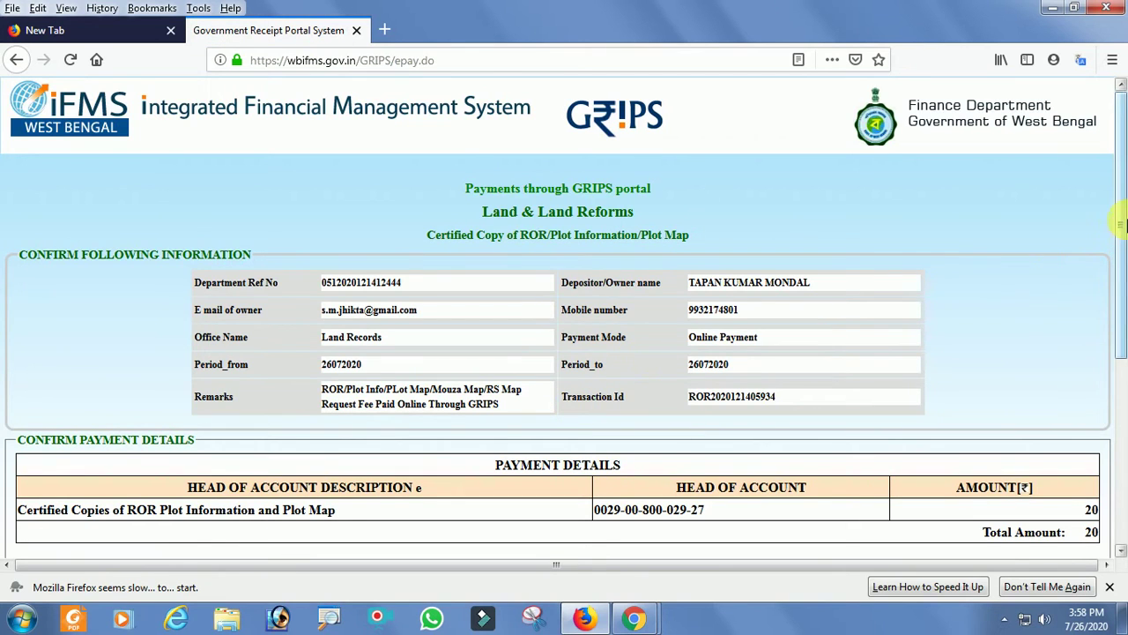
{"action": "left_click_drag", "start_coordinate": [1120, 225], "coordinate": [1119, 269]}
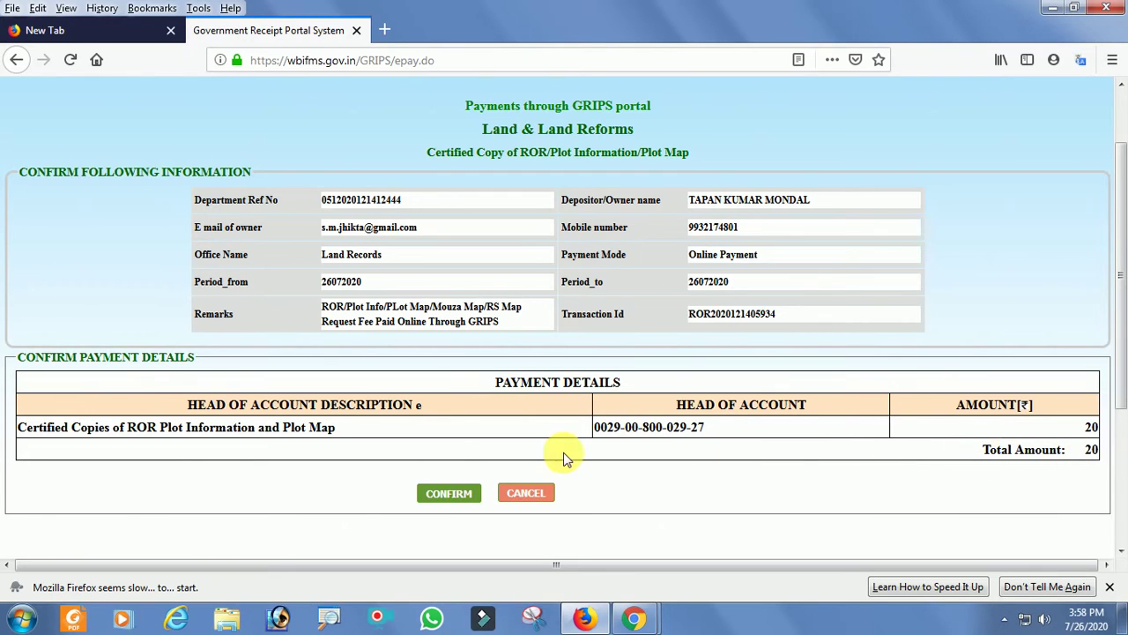
{"action": "left_click", "coordinate": [467, 499]}
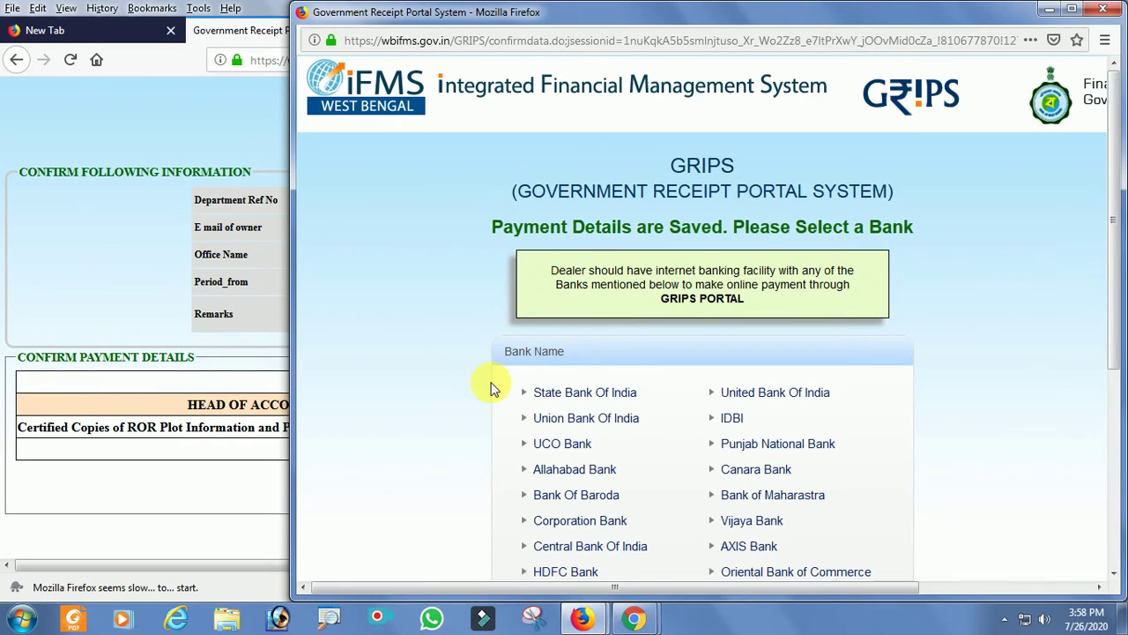
Maximise the bank window, select State Bank Of India, and confirm the bank choice.
{"action": "left_click_drag", "start_coordinate": [967, 11], "coordinate": [871, 20]}
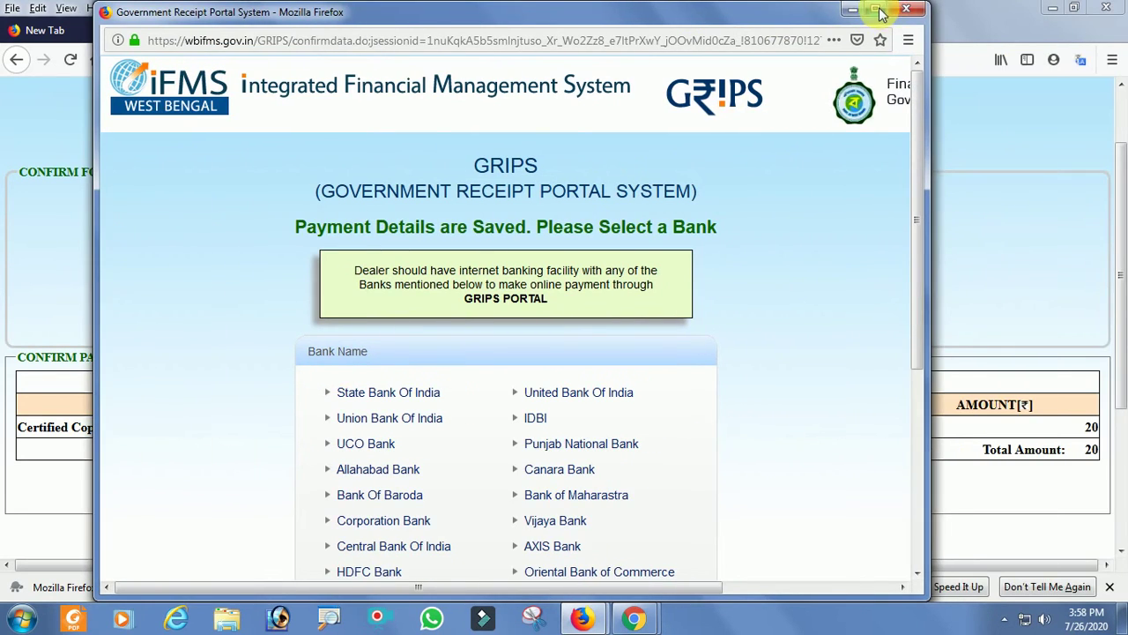
{"action": "left_click", "coordinate": [874, 9]}
{"action": "mouse_move", "coordinate": [1121, 228]}
{"action": "left_mouse_down"}
{"action": "mouse_move", "coordinate": [1121, 383]}
{"action": "mouse_move", "coordinate": [1120, 246]}
{"action": "left_mouse_up"}
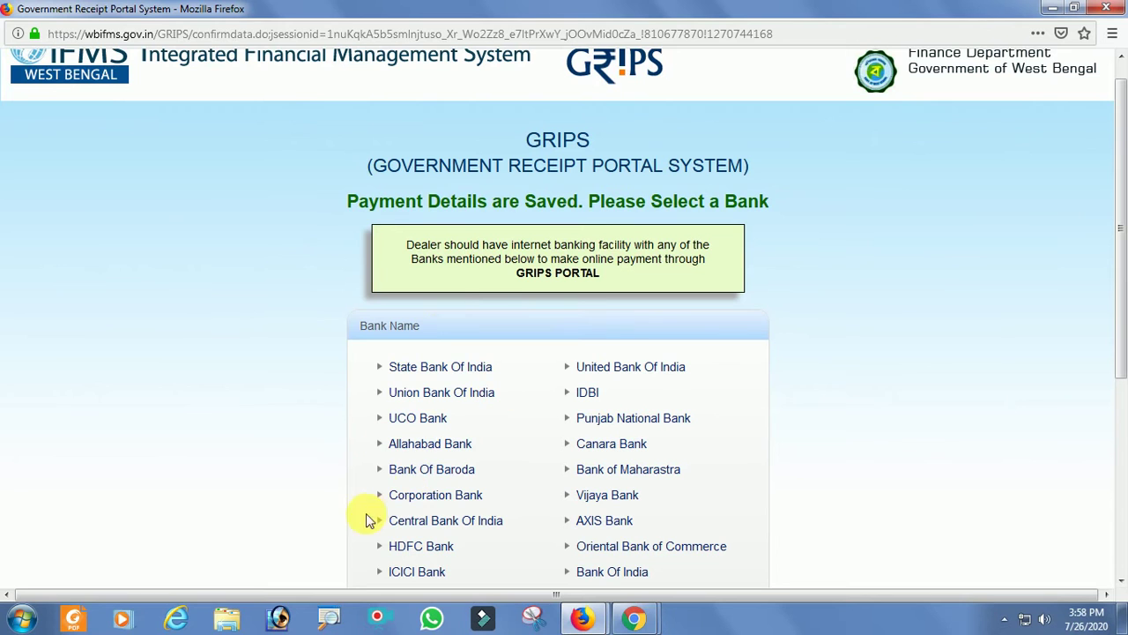
{"action": "left_click_drag", "start_coordinate": [1121, 295], "coordinate": [1121, 356]}
{"action": "left_click", "coordinate": [414, 263]}
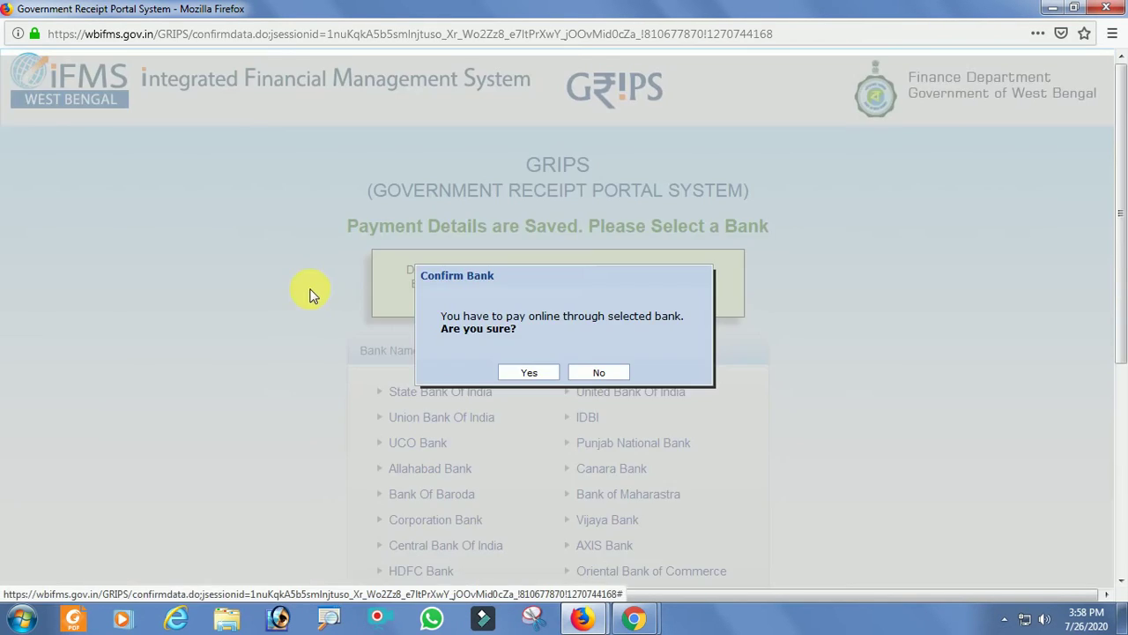
{"action": "left_click", "coordinate": [530, 373]}
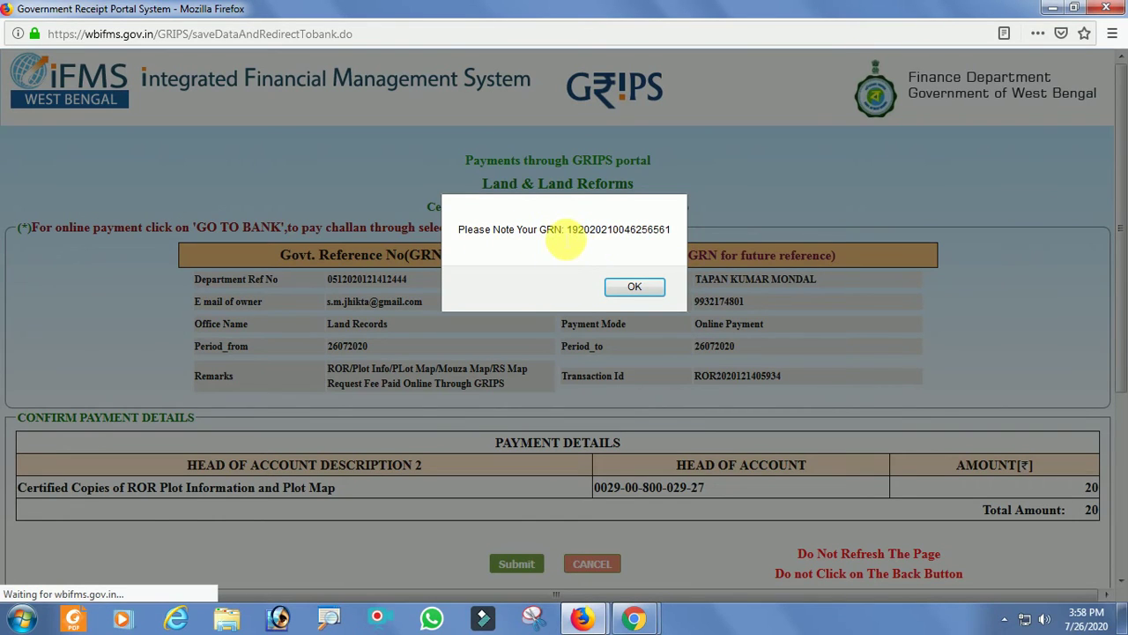
Copy the GRN from the alert and paste it into a new Notepad note.
{"action": "left_click_drag", "start_coordinate": [569, 231], "coordinate": [673, 231]}
{"action": "key", "text": "ctrl+c"}
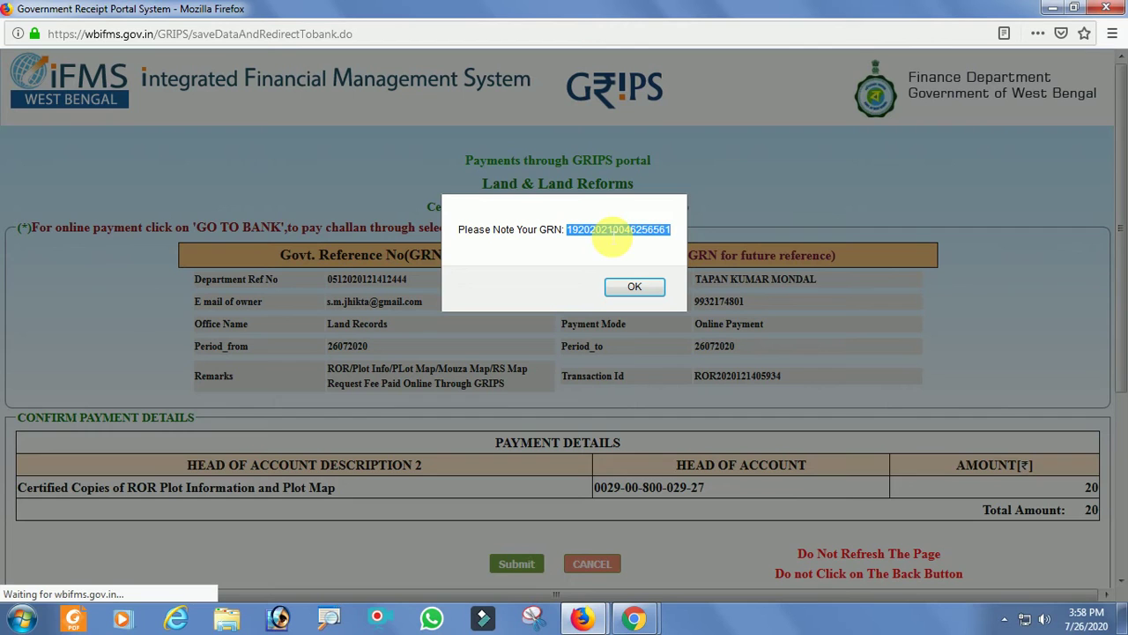
{"action": "left_click", "coordinate": [24, 616]}
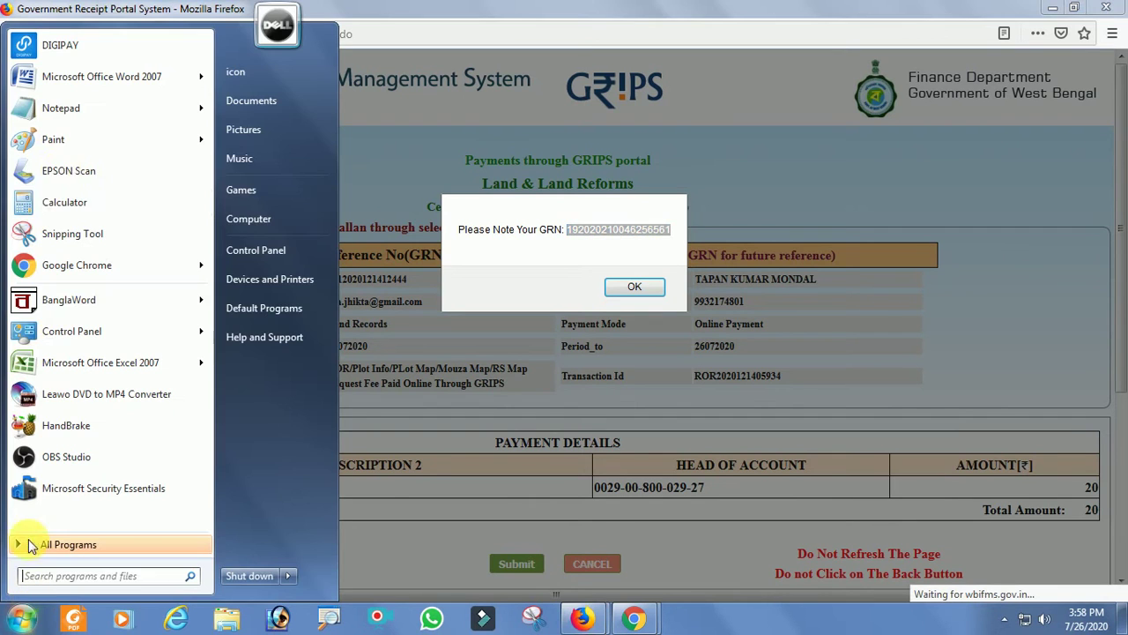
{"action": "left_click", "coordinate": [55, 107]}
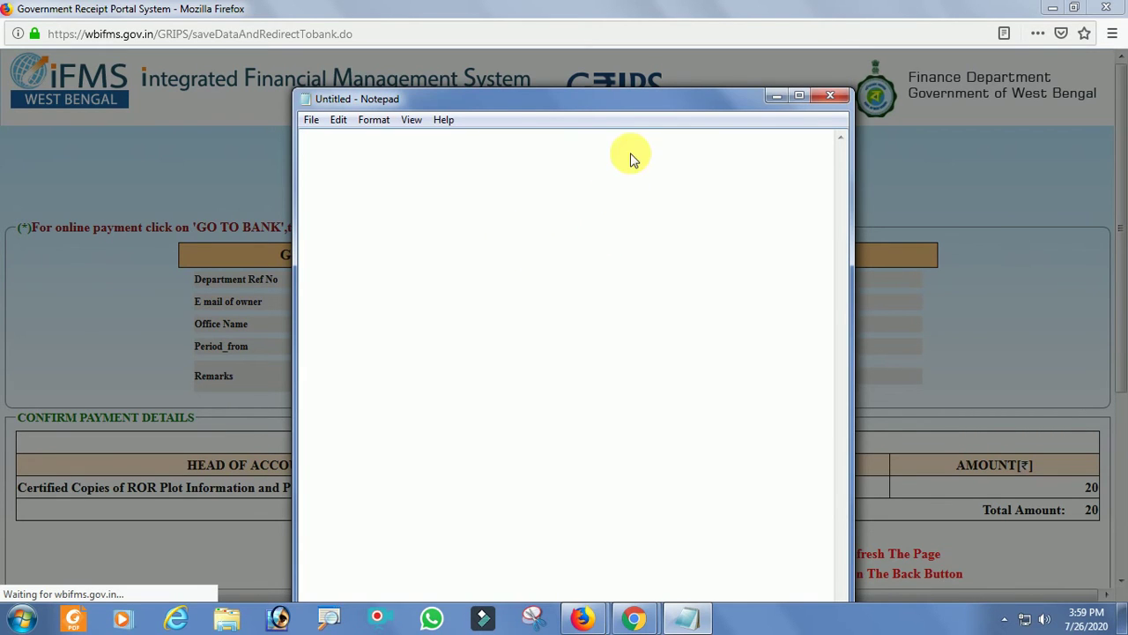
{"action": "key", "text": "ctrl+p"}
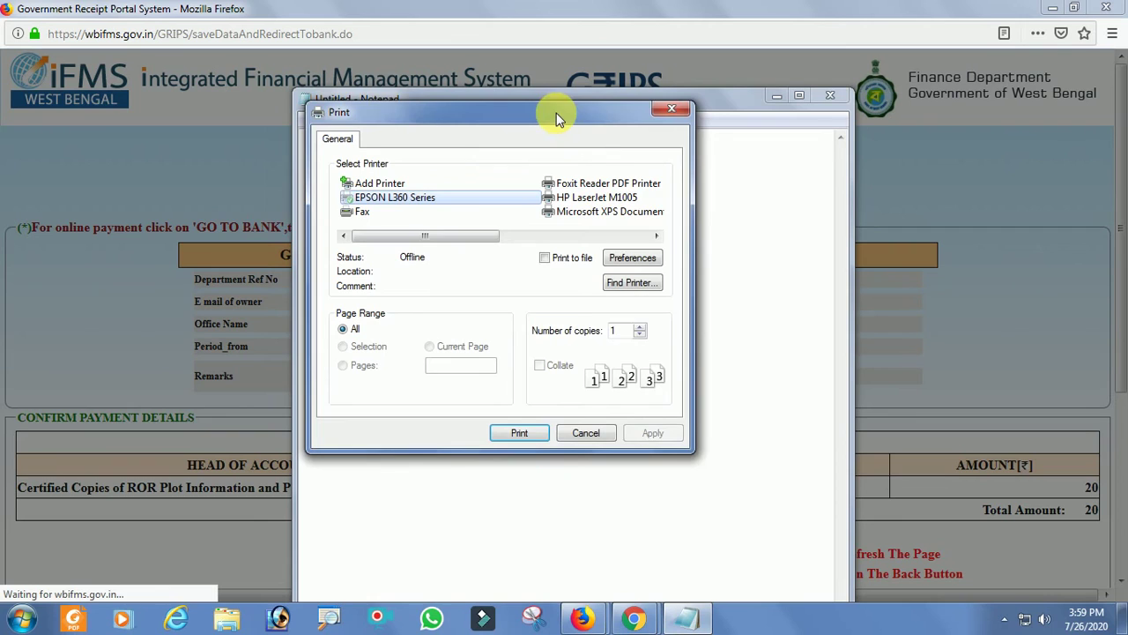
{"action": "left_click", "coordinate": [660, 113]}
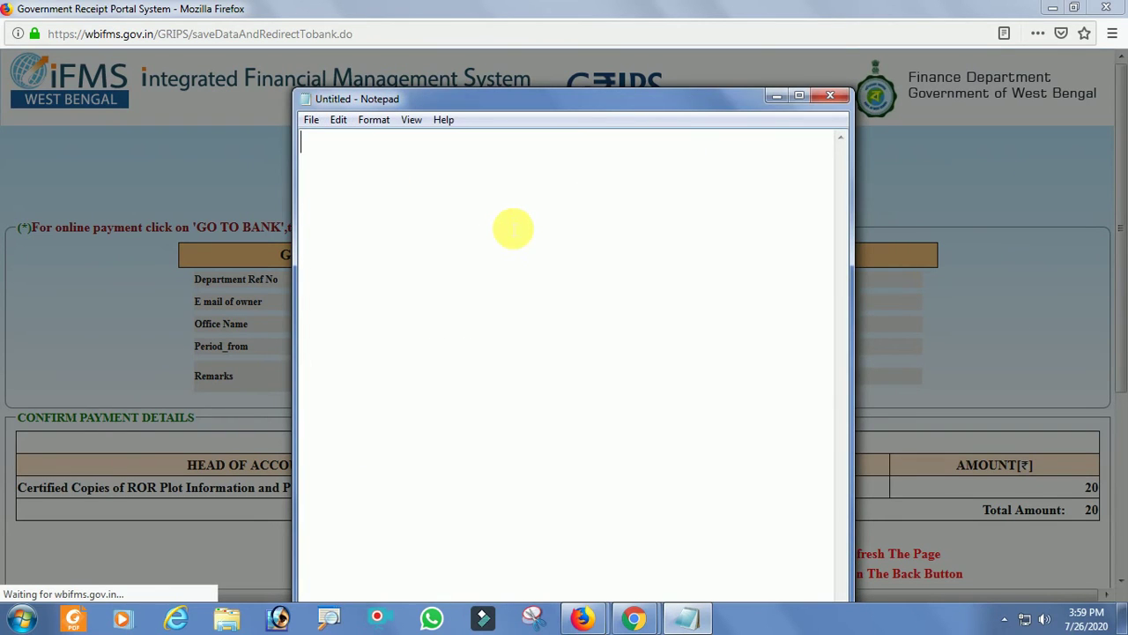
{"action": "key", "text": "ctrl+v"}
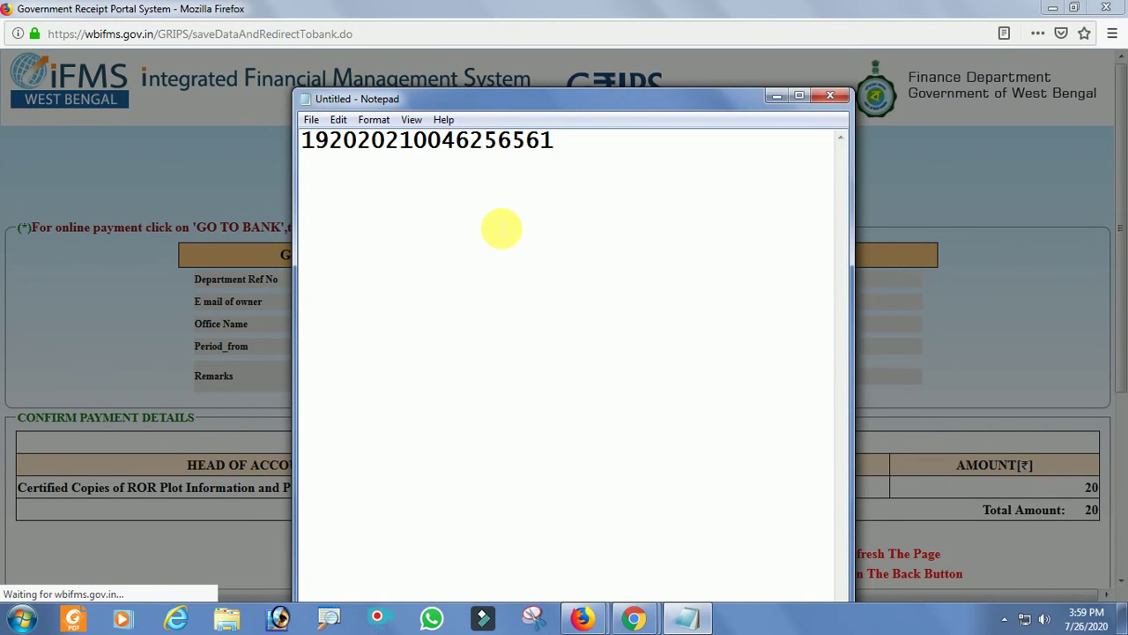
Move Notepad aside, reselect the GRN on the GRIPS page, and return to the note.
{"action": "left_click_drag", "start_coordinate": [621, 101], "coordinate": [751, 522]}
{"action": "left_click", "coordinate": [584, 238]}
{"action": "left_click_drag", "start_coordinate": [567, 230], "coordinate": [670, 227]}
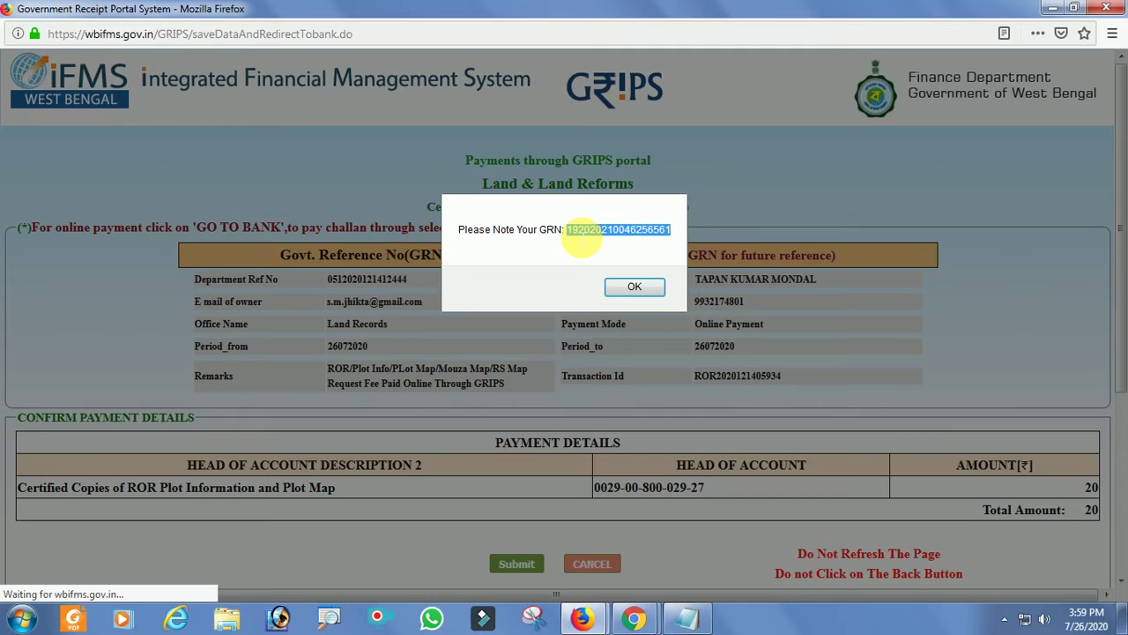
{"action": "left_click", "coordinate": [683, 617]}
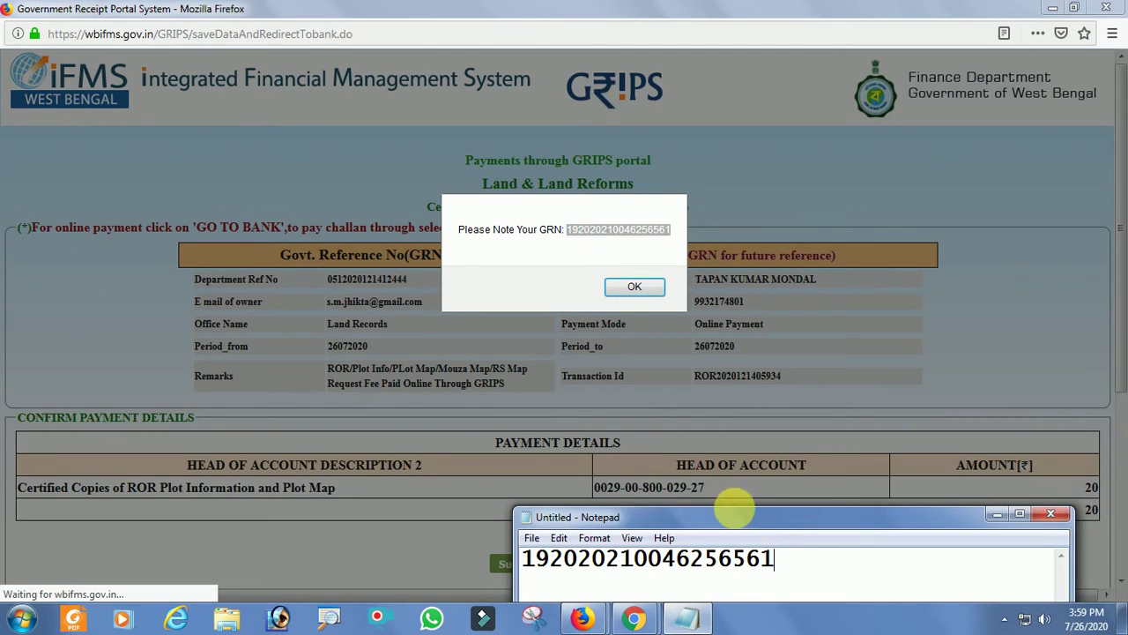
Dismiss the GRN alert and copy the GRN from the reference field.
{"action": "left_click_drag", "start_coordinate": [794, 518], "coordinate": [781, 396]}
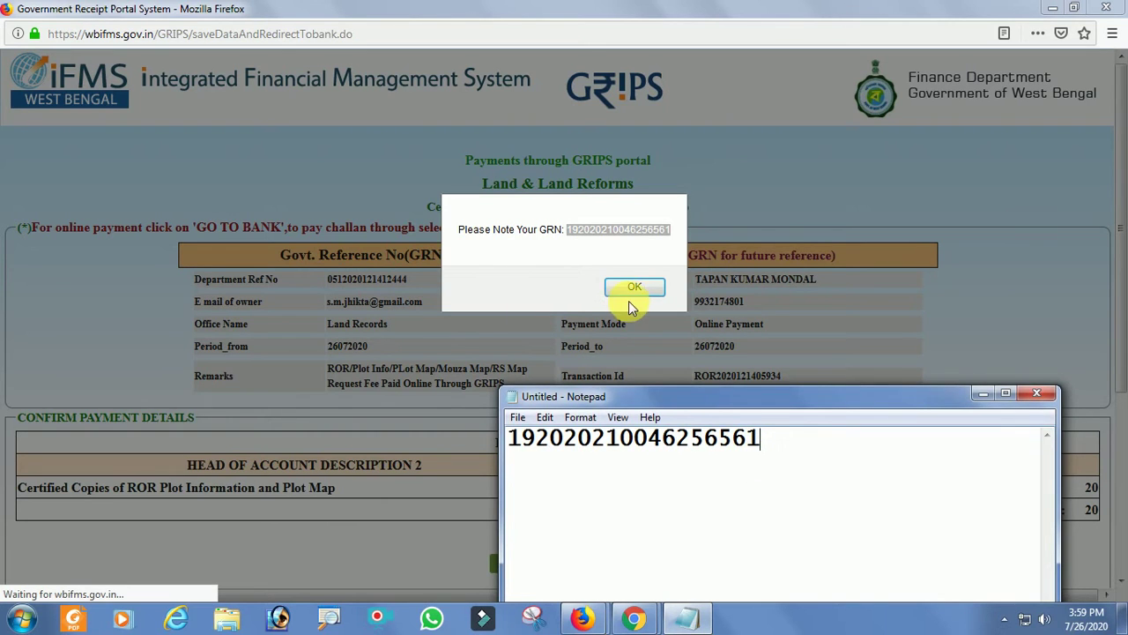
{"action": "left_click", "coordinate": [634, 293]}
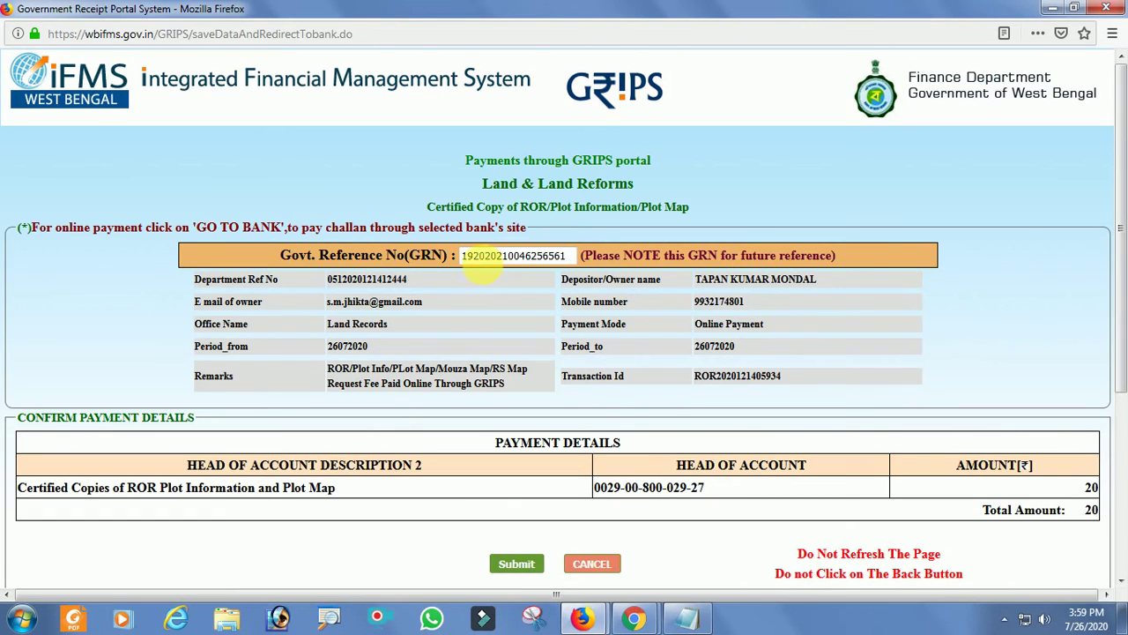
{"action": "left_click_drag", "start_coordinate": [574, 256], "coordinate": [459, 257]}
{"action": "right_click", "coordinate": [491, 256]}
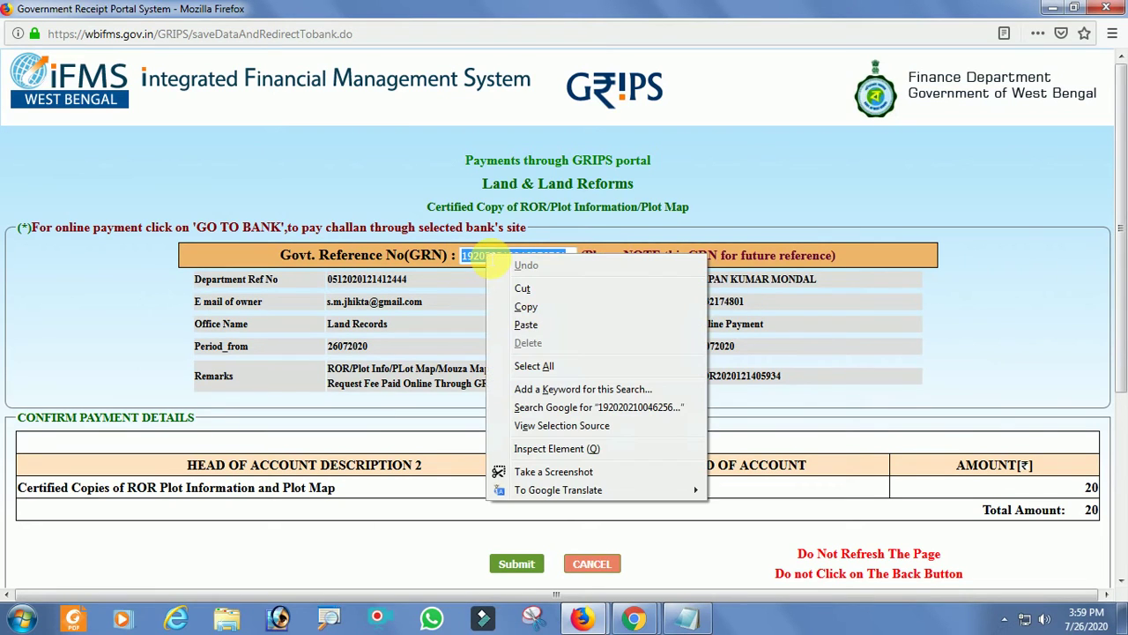
{"action": "left_click", "coordinate": [527, 295]}
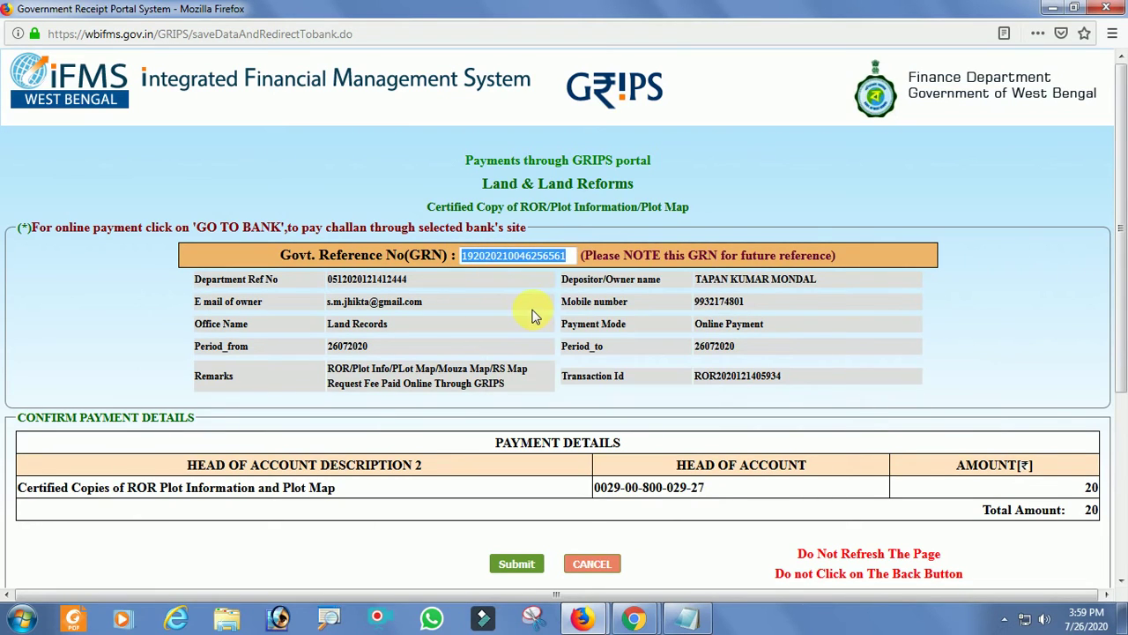
Paste the GRN on a new Notepad line, then return to the GRIPS confirm-payment page.
{"action": "left_click", "coordinate": [686, 618]}
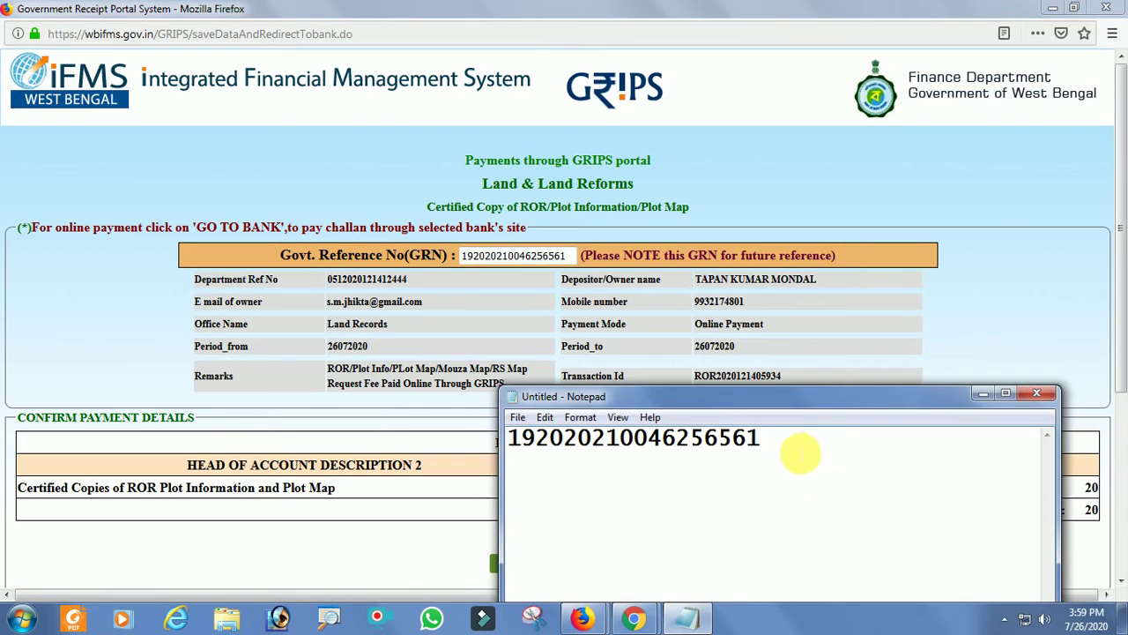
{"action": "key", "text": "Return"}
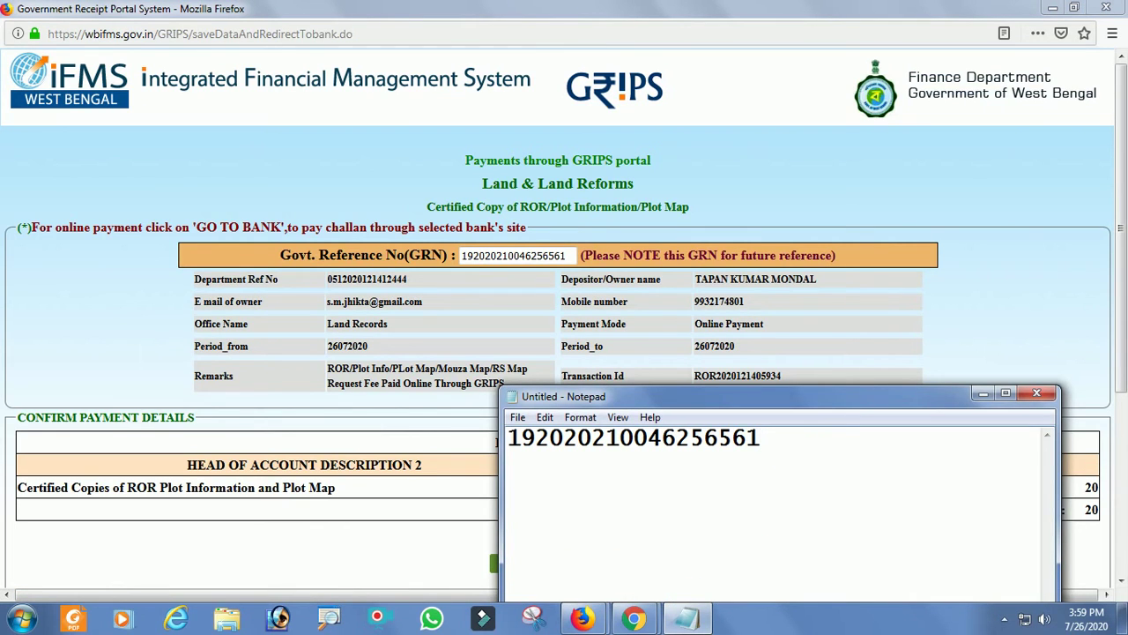
{"action": "key", "text": "ctrl+v"}
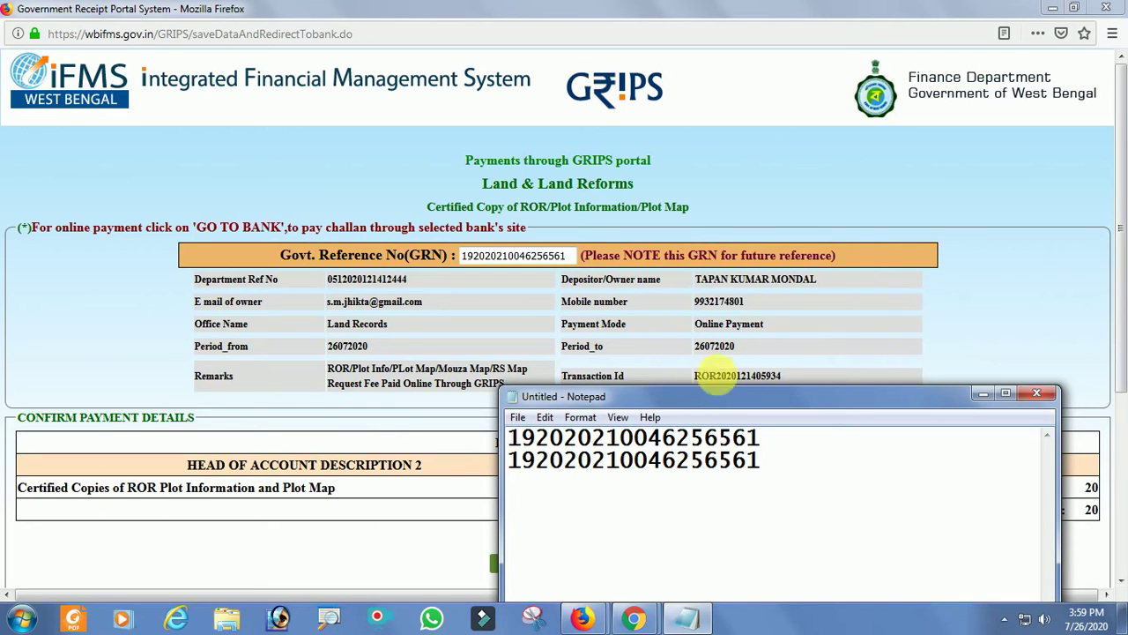
{"action": "left_click_drag", "start_coordinate": [759, 394], "coordinate": [886, 594]}
{"action": "left_click", "coordinate": [1116, 467]}
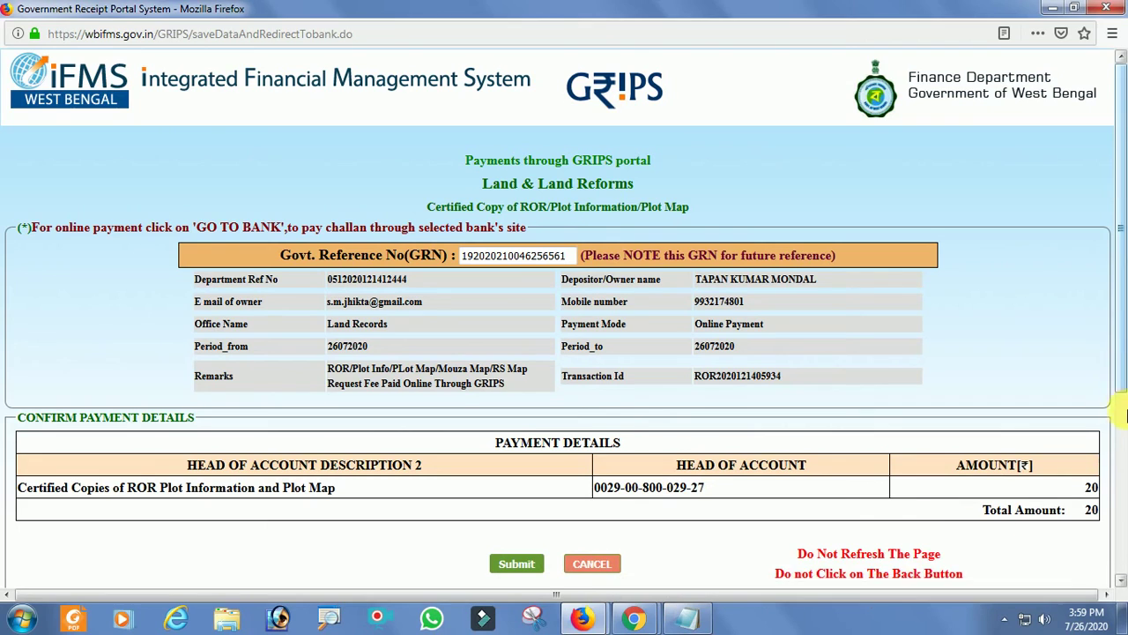
{"action": "scroll", "coordinate": [1110, 481], "scroll_direction": "down", "scroll_amount": 3}
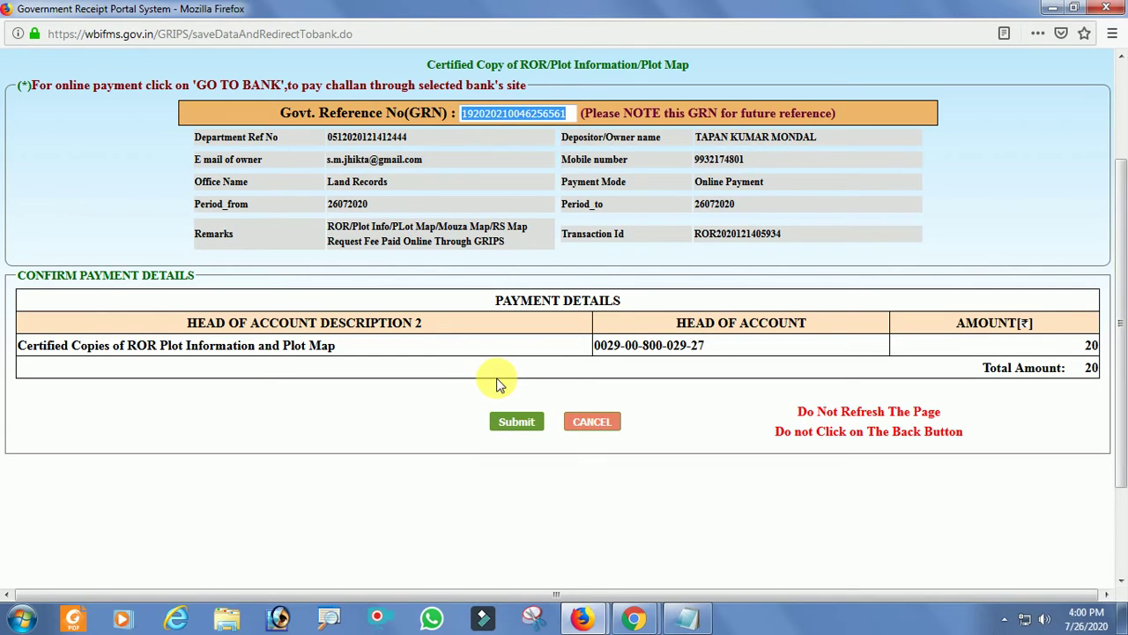
Submit the ROR fee challan and check the depositor, GRN, amount 20 and bank name.
{"action": "left_click", "coordinate": [524, 426]}
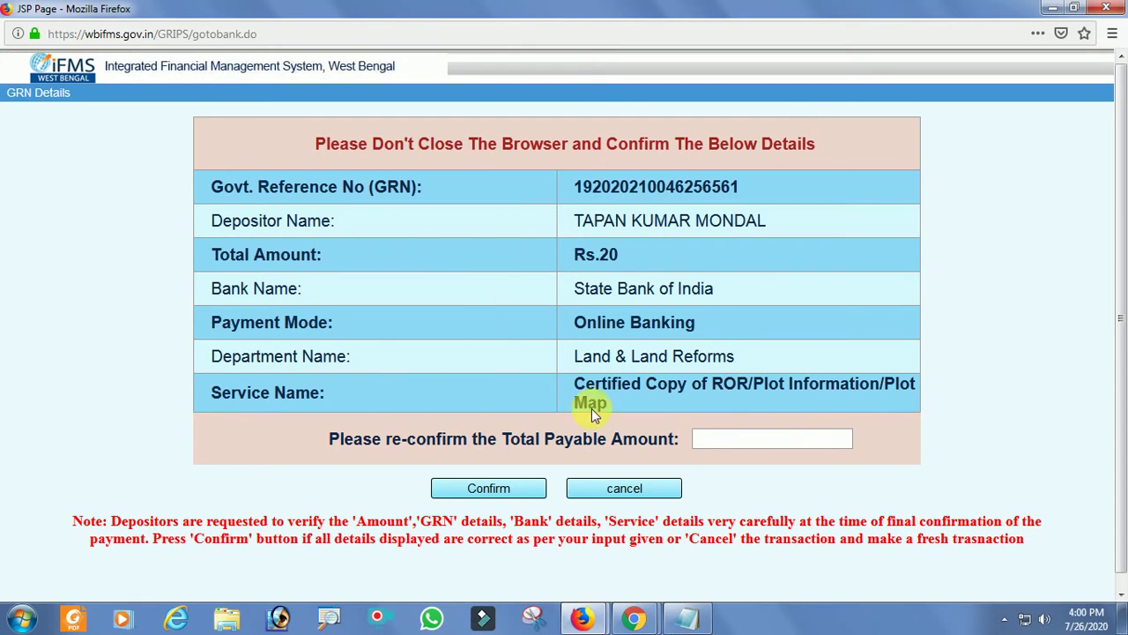
{"action": "left_click_drag", "start_coordinate": [575, 220], "coordinate": [767, 220]}
{"action": "left_click_drag", "start_coordinate": [575, 186], "coordinate": [765, 186]}
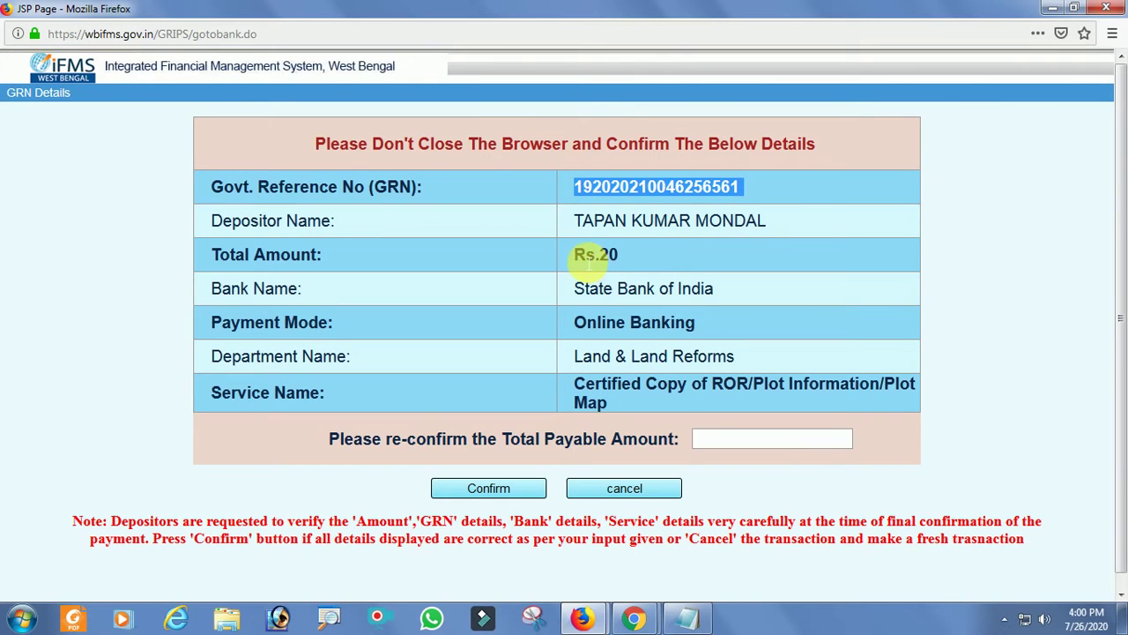
{"action": "left_click_drag", "start_coordinate": [586, 255], "coordinate": [629, 254]}
{"action": "left_click_drag", "start_coordinate": [581, 295], "coordinate": [721, 292]}
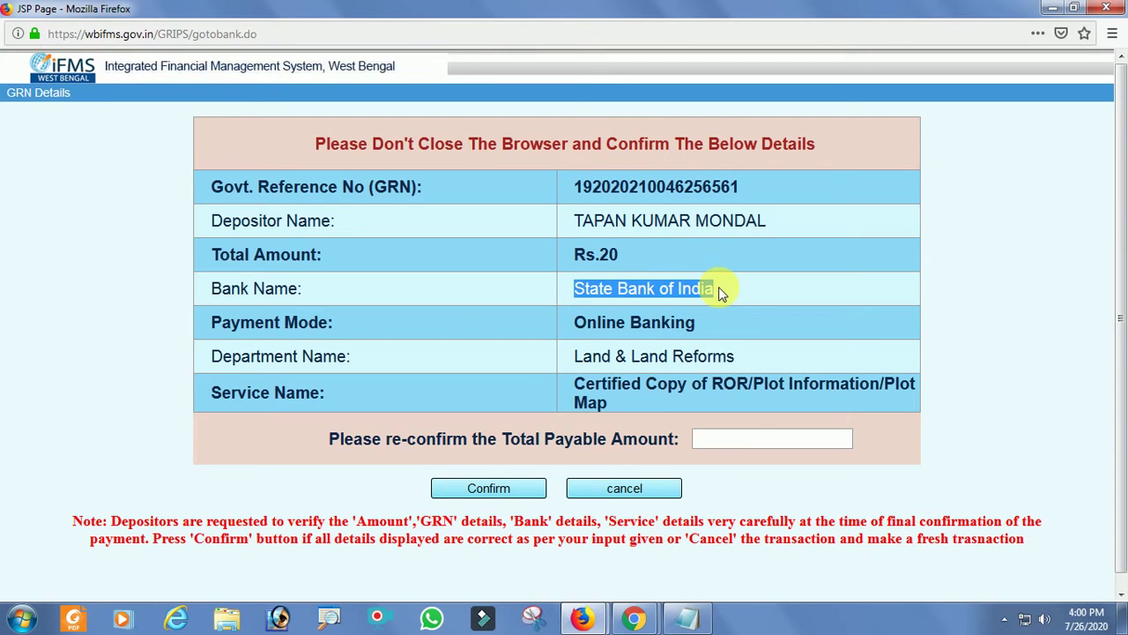
{"action": "left_click", "coordinate": [747, 438]}
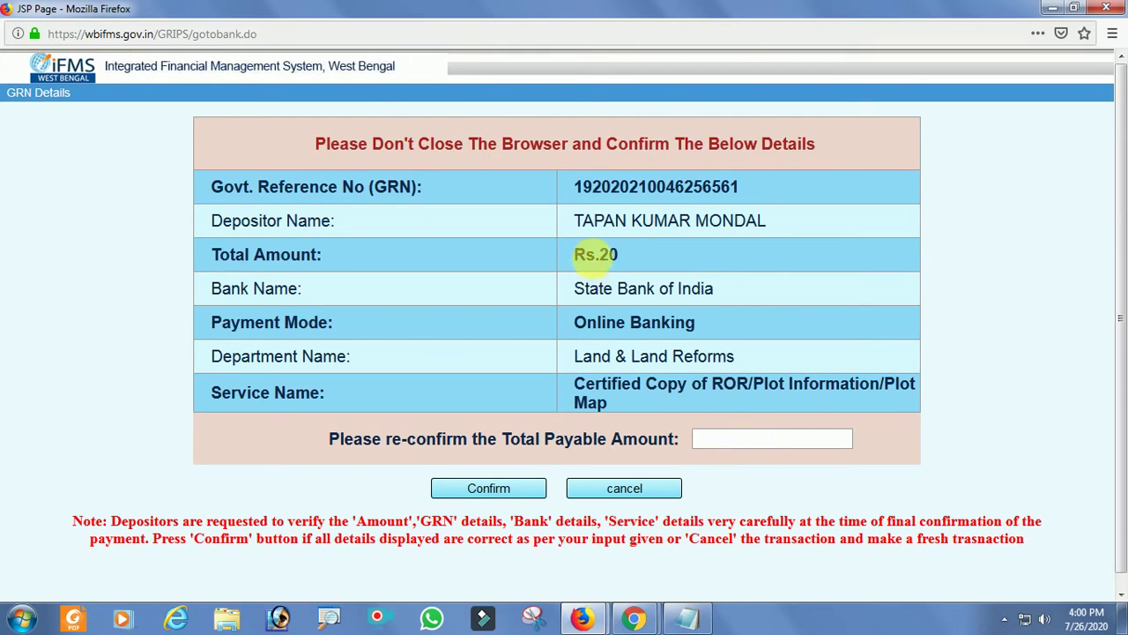
{"action": "left_click_drag", "start_coordinate": [599, 255], "coordinate": [622, 257]}
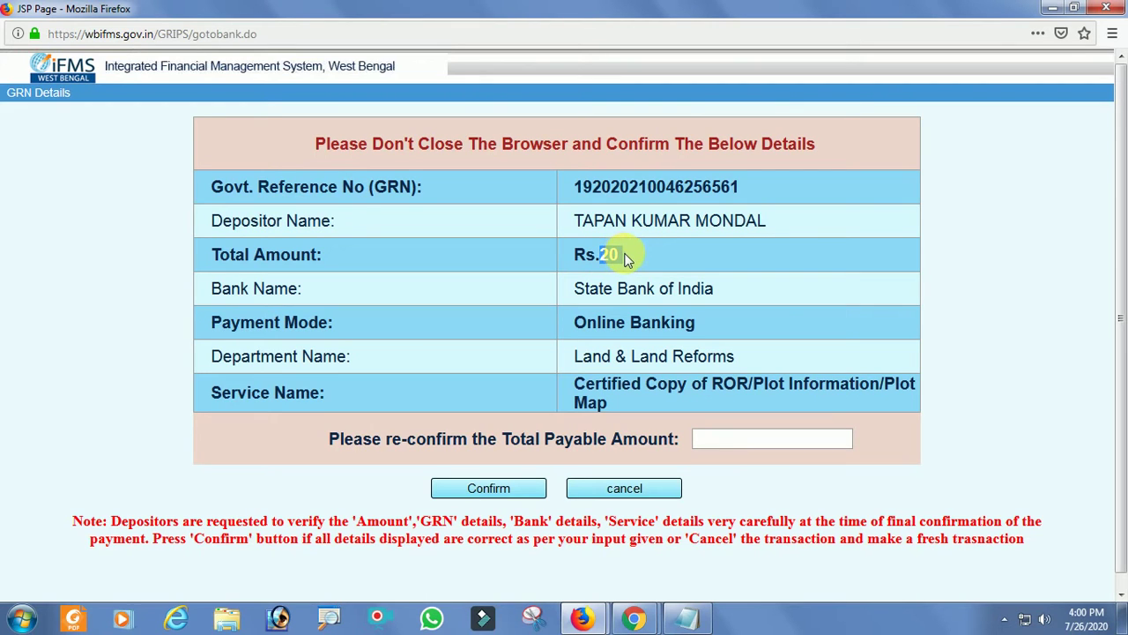
Re-enter the payable amount 20 and confirm the payment to continue to State Bank of India.
{"action": "left_click", "coordinate": [755, 446]}
{"action": "type", "text": "20"}
{"action": "left_click", "coordinate": [1009, 271]}
{"action": "double_click", "coordinate": [843, 441]}
{"action": "left_click", "coordinate": [593, 268]}
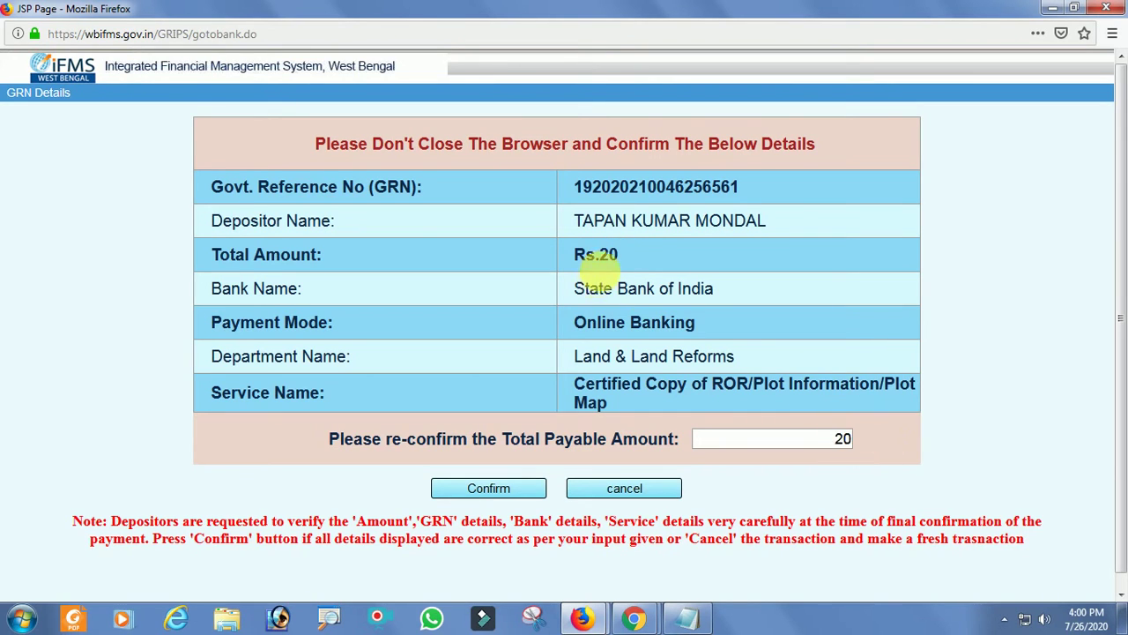
{"action": "left_click", "coordinate": [511, 490]}
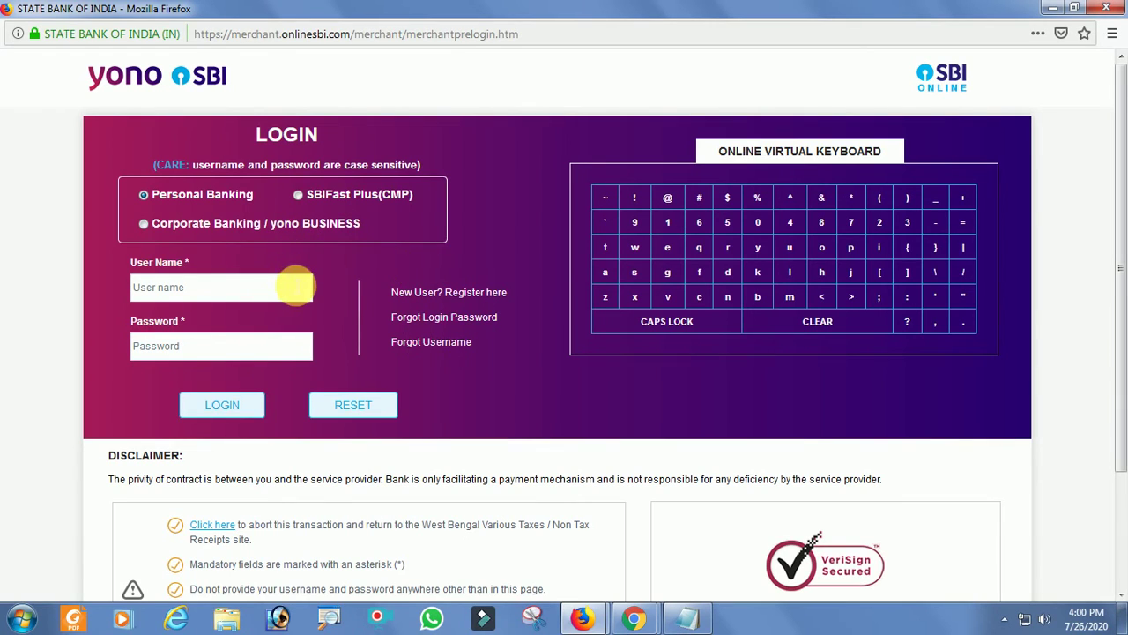
Fill in the SBI personal net banking user name and password fields.
{"action": "left_click", "coordinate": [290, 287]}
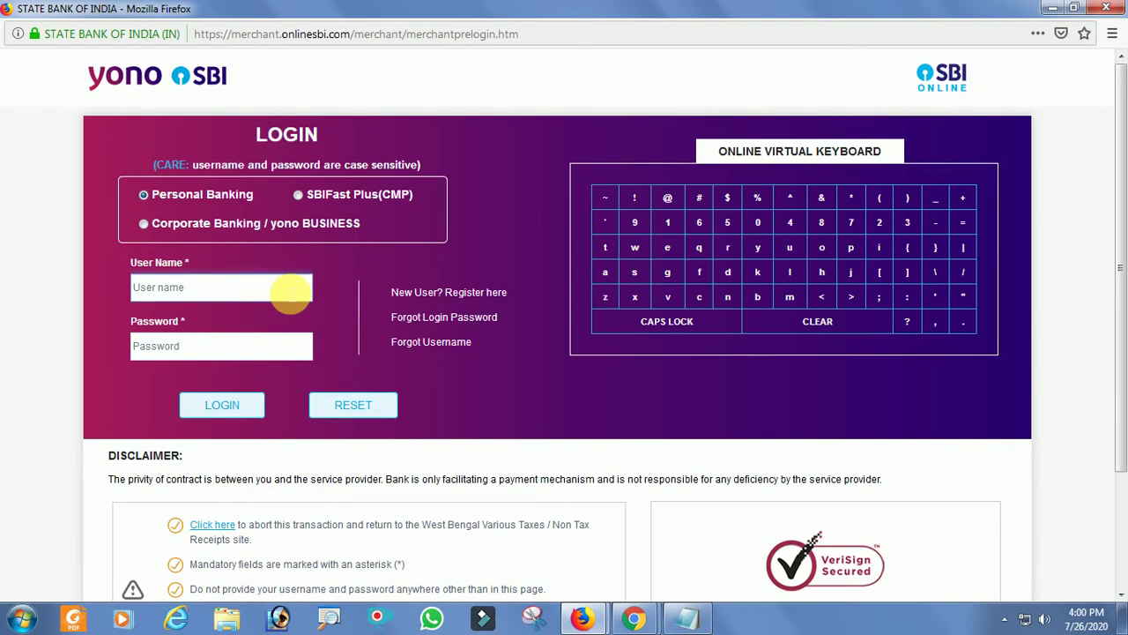
{"action": "left_click", "coordinate": [223, 355]}
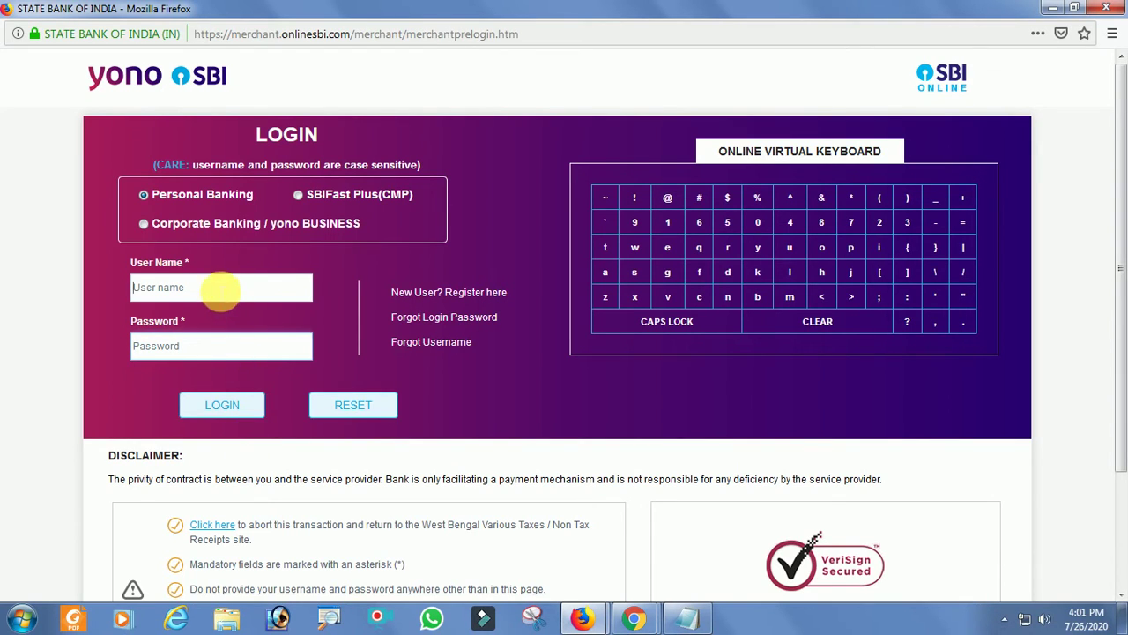
{"action": "left_click", "coordinate": [215, 296]}
{"action": "left_click", "coordinate": [218, 353]}
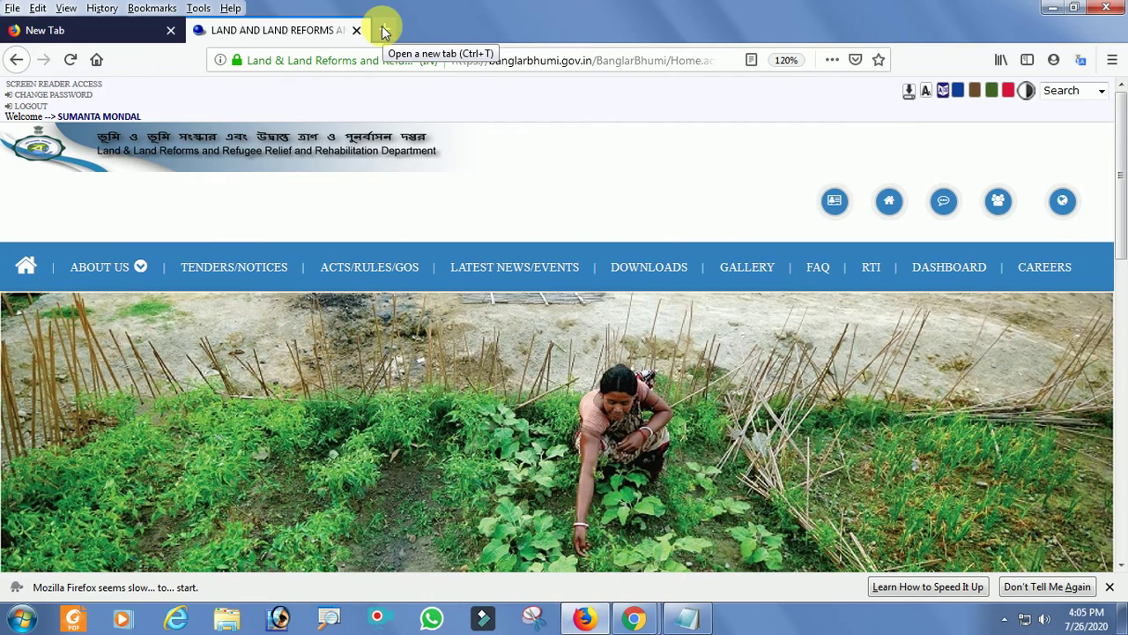
{"action": "left_click", "coordinate": [685, 617]}
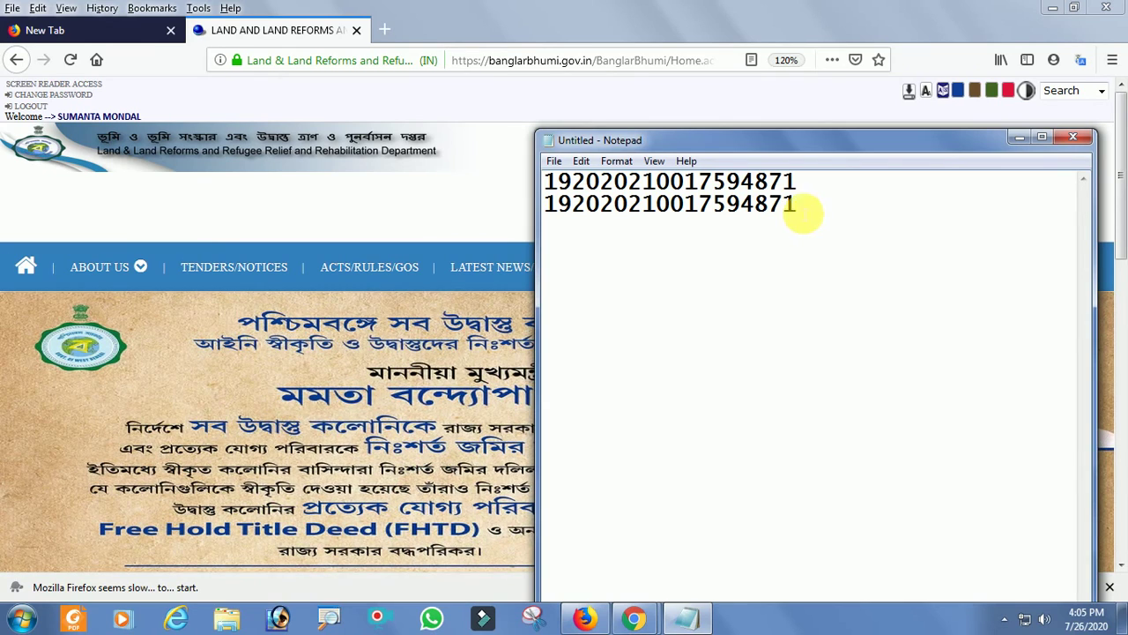
{"action": "left_click_drag", "start_coordinate": [758, 146], "coordinate": [787, 254]}
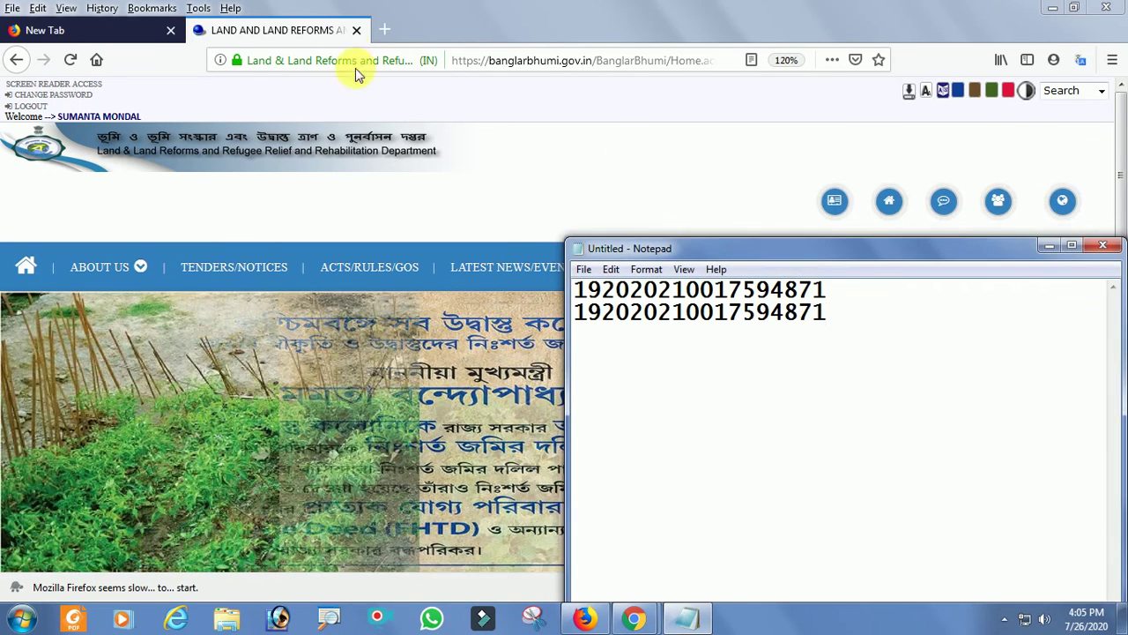
{"action": "left_click", "coordinate": [432, 23]}
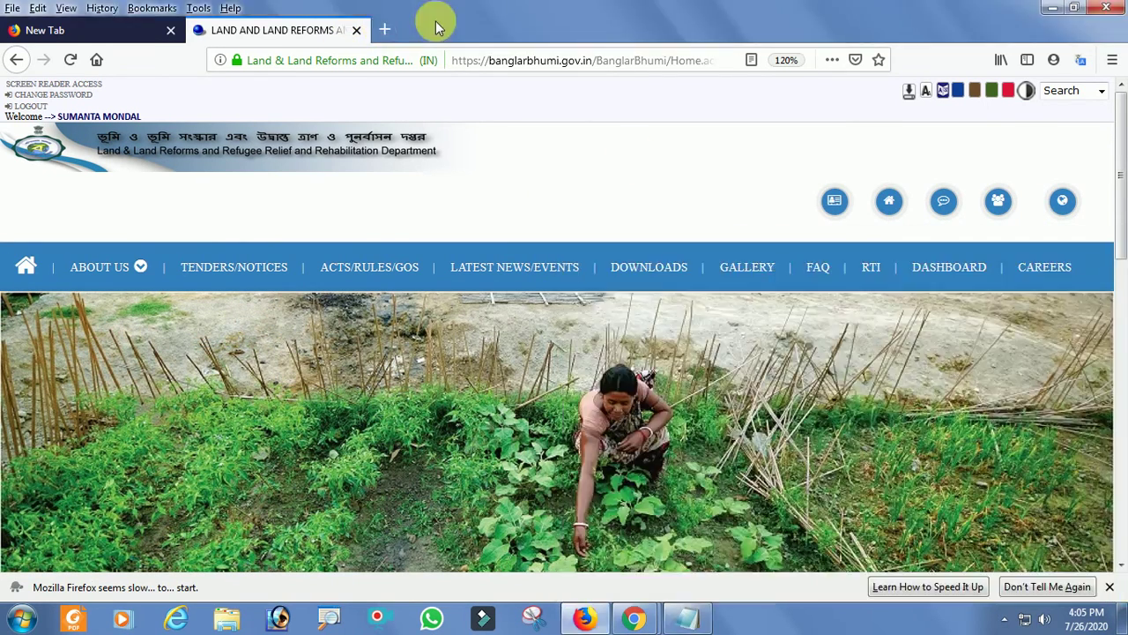
{"action": "left_click", "coordinate": [384, 31]}
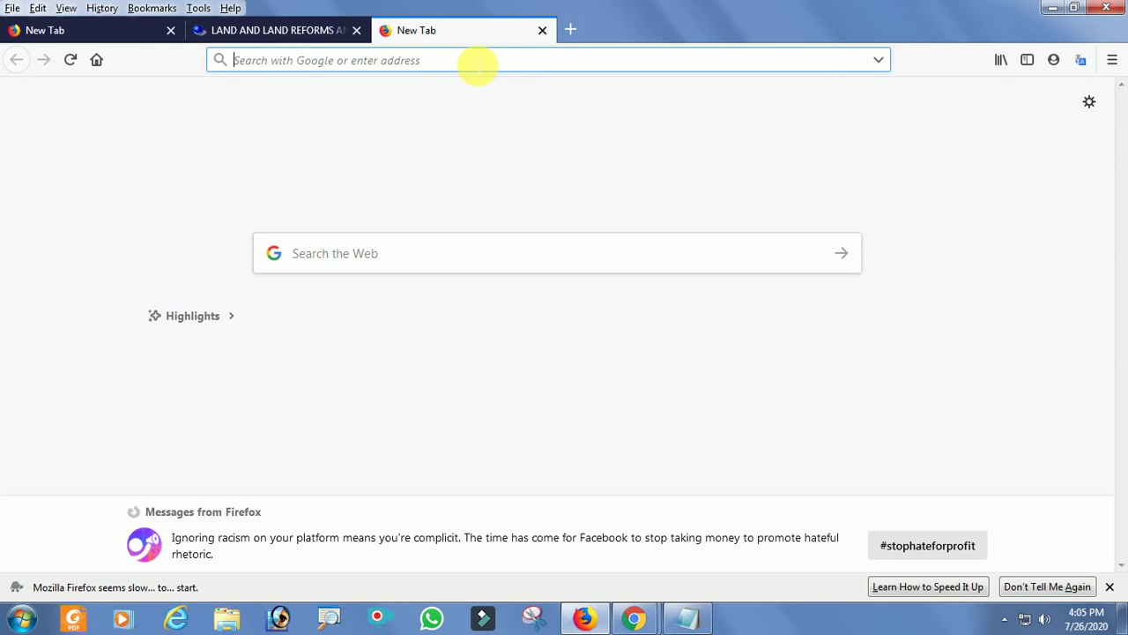
Search Google for 'GRIPS' and open the GRIPS portal result.
{"action": "type", "text": "GRIP"}
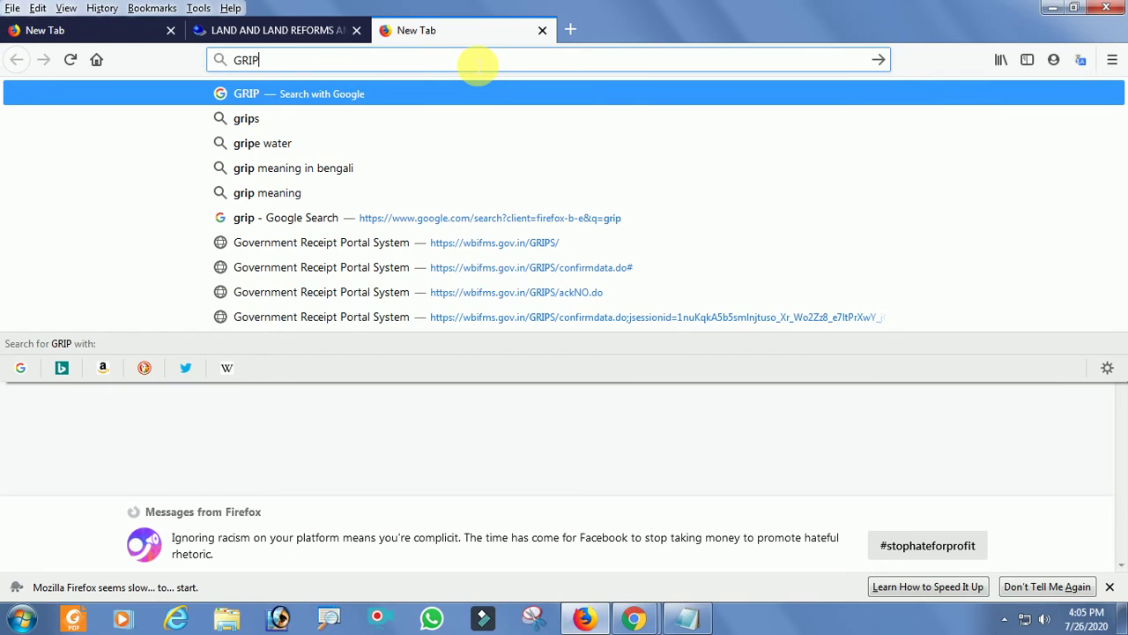
{"action": "type", "text": "S"}
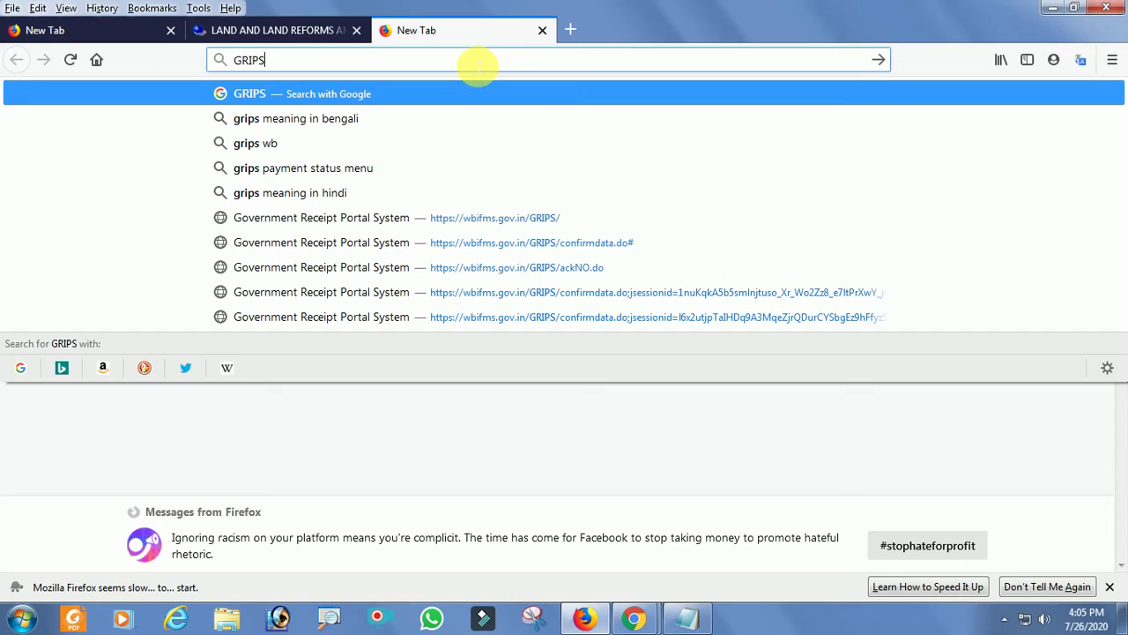
{"action": "key", "text": "Return"}
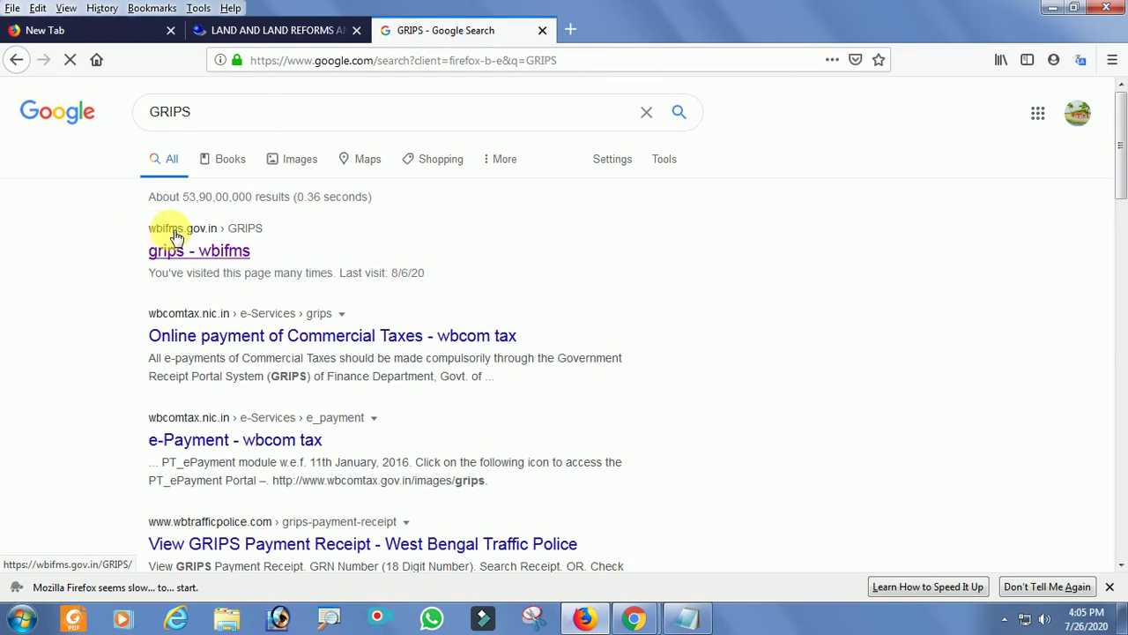
{"action": "left_click", "coordinate": [217, 254]}
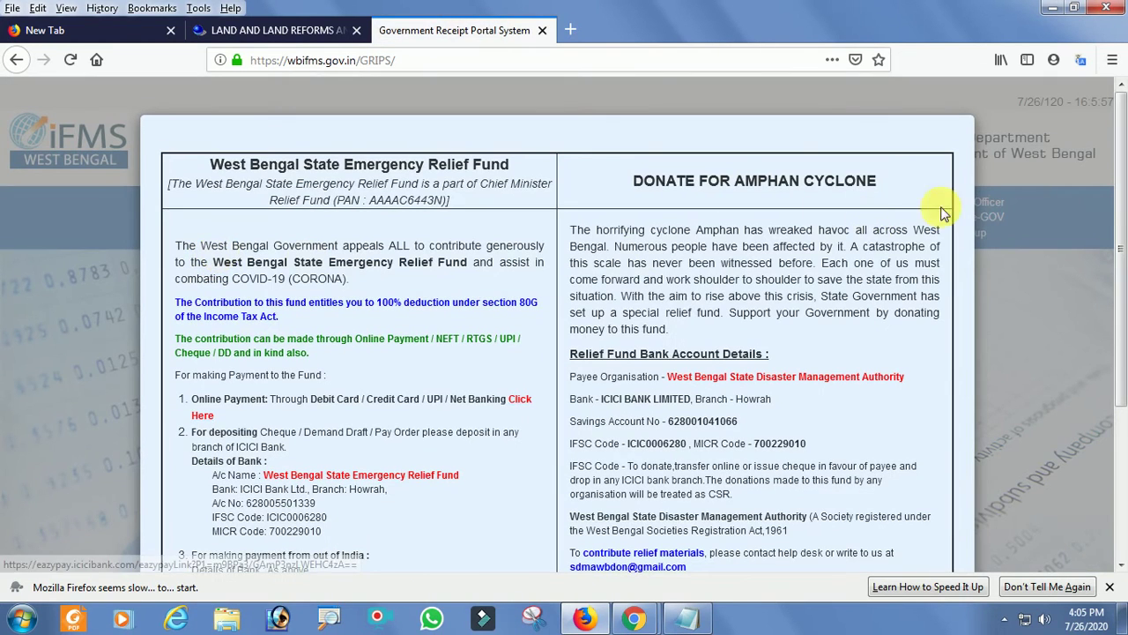
Close the relief fund donation notice and go to the Challan Reprint page.
{"action": "left_click_drag", "start_coordinate": [1117, 214], "coordinate": [1118, 375]}
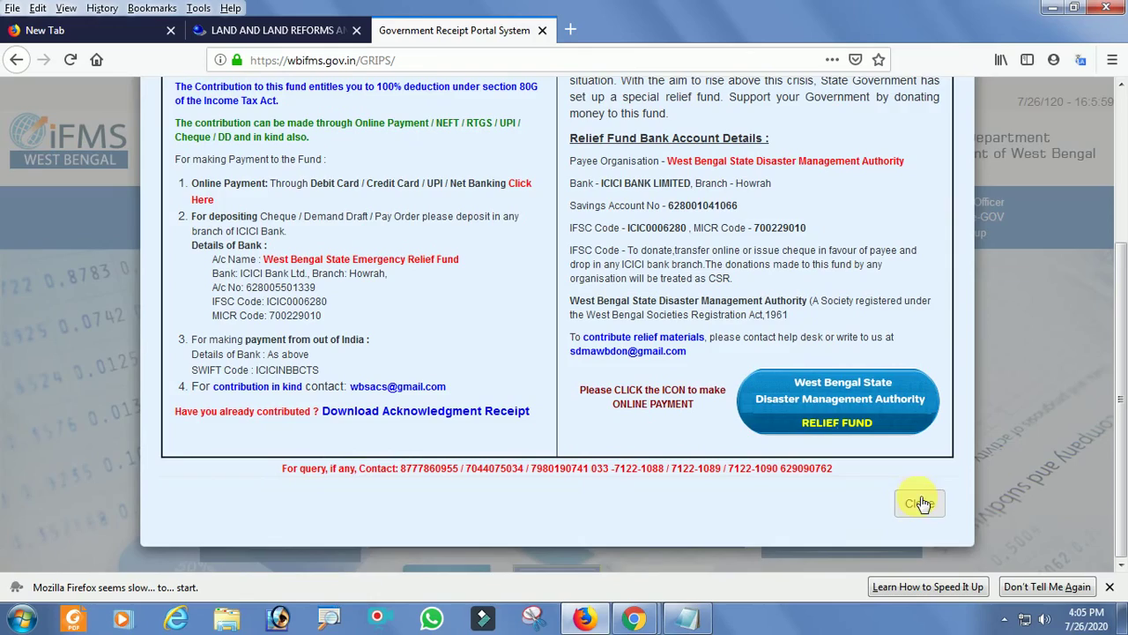
{"action": "left_click", "coordinate": [922, 488]}
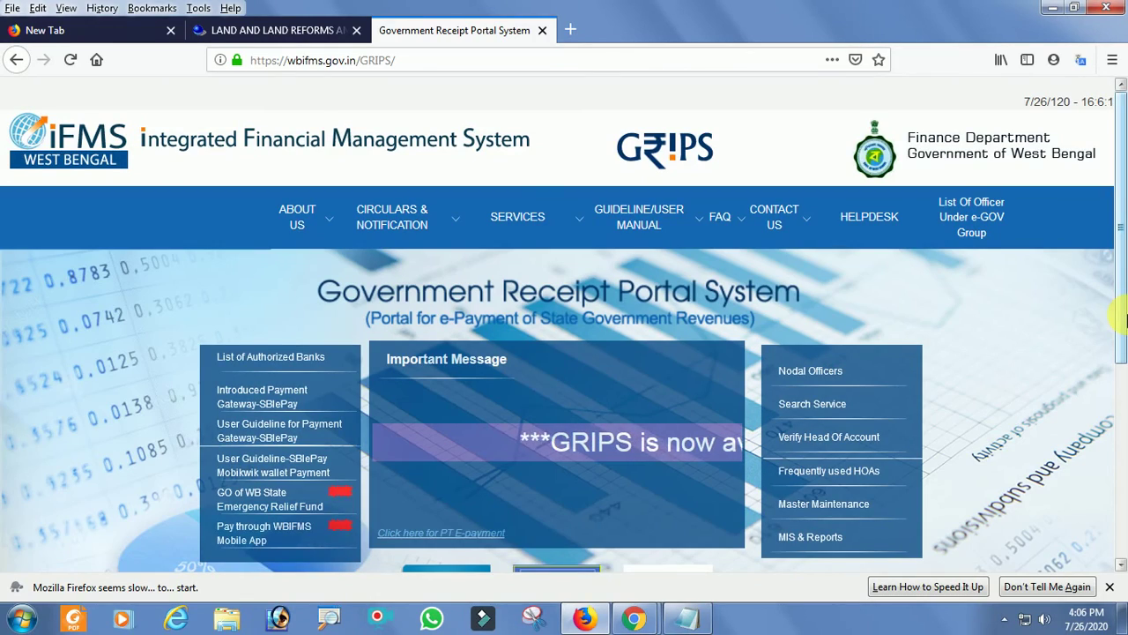
{"action": "left_click_drag", "start_coordinate": [1121, 321], "coordinate": [1122, 519]}
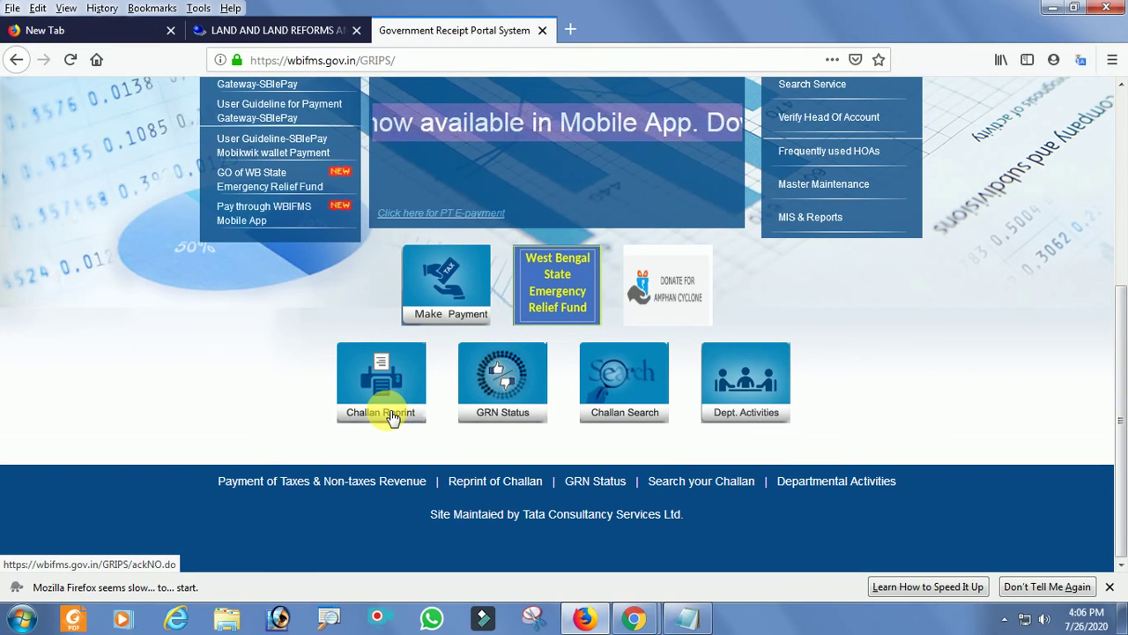
{"action": "left_click", "coordinate": [390, 418]}
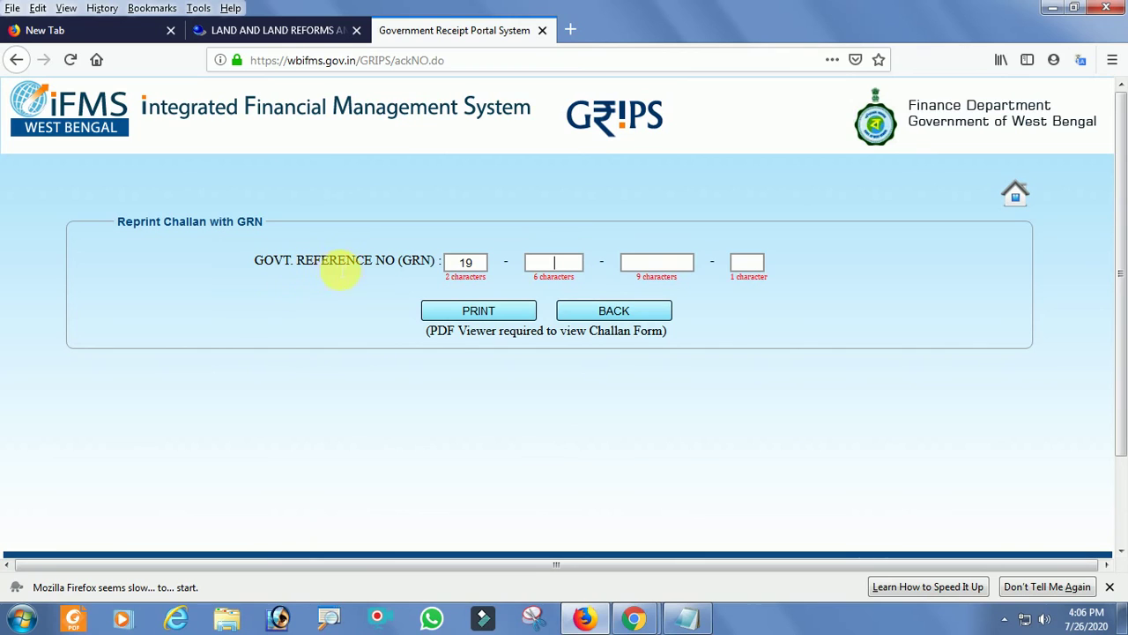
Check the second and third GRN boxes for previously entered values.
{"action": "left_click", "coordinate": [554, 261]}
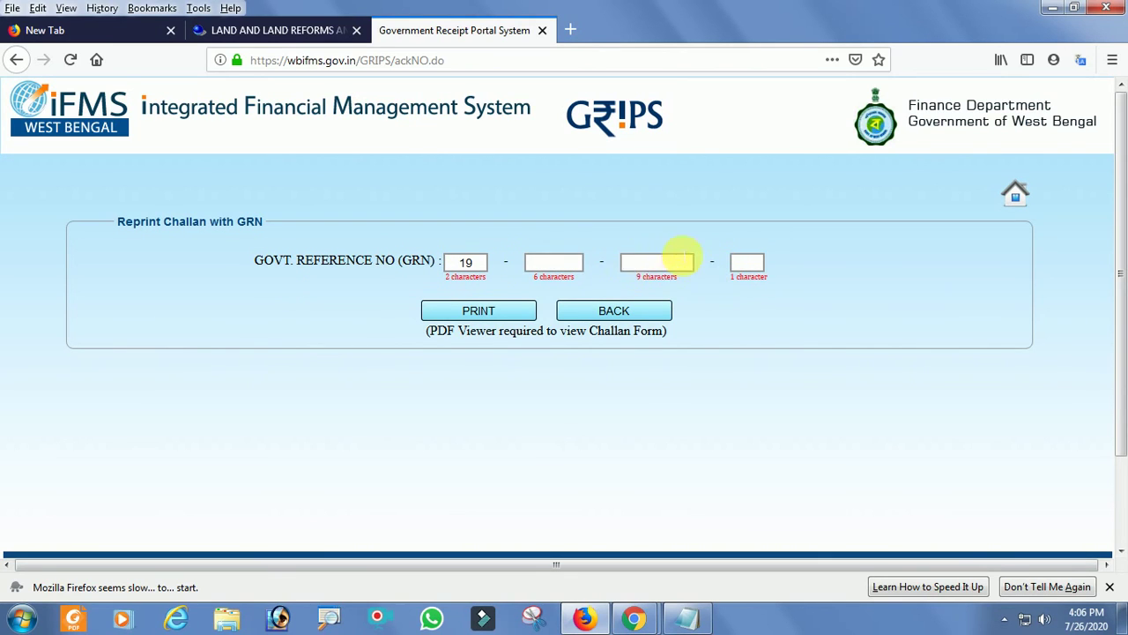
{"action": "left_click", "coordinate": [565, 262]}
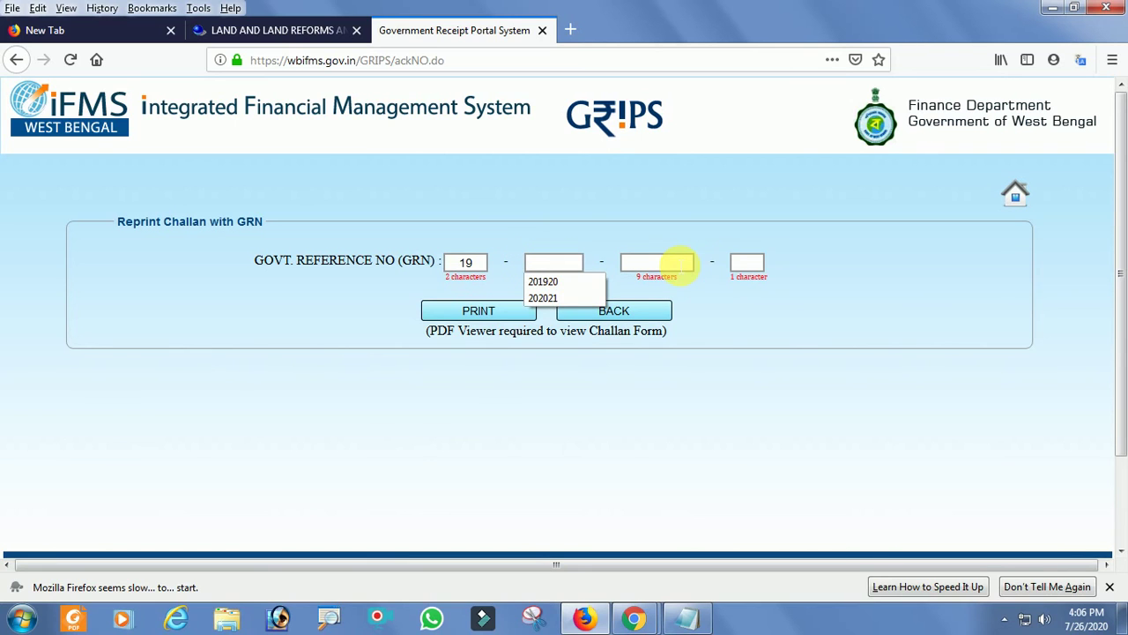
{"action": "left_click", "coordinate": [677, 262]}
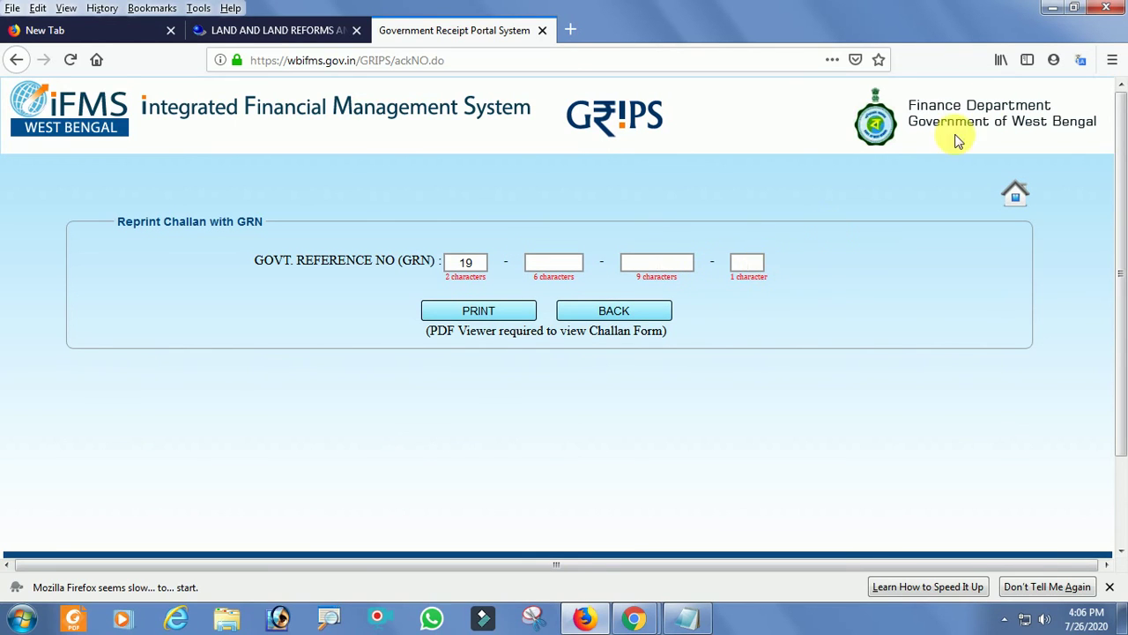
Restore Firefox, shift it left, and place the Notepad GRN note beside it.
{"action": "left_click", "coordinate": [1076, 9]}
{"action": "left_click_drag", "start_coordinate": [873, 74], "coordinate": [422, 69]}
{"action": "left_click_drag", "start_coordinate": [826, 256], "coordinate": [748, 88]}
Enter the remaining three GRN parts from the note and request the challan reprint.
{"action": "left_click", "coordinate": [224, 320]}
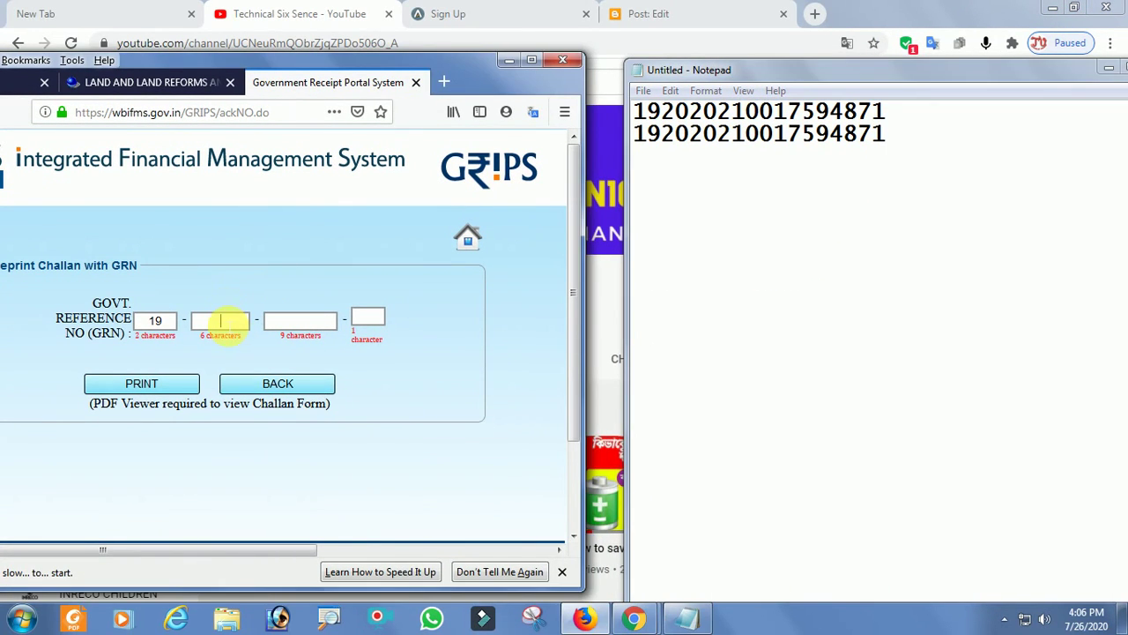
{"action": "left_click_drag", "start_coordinate": [634, 111], "coordinate": [661, 111]}
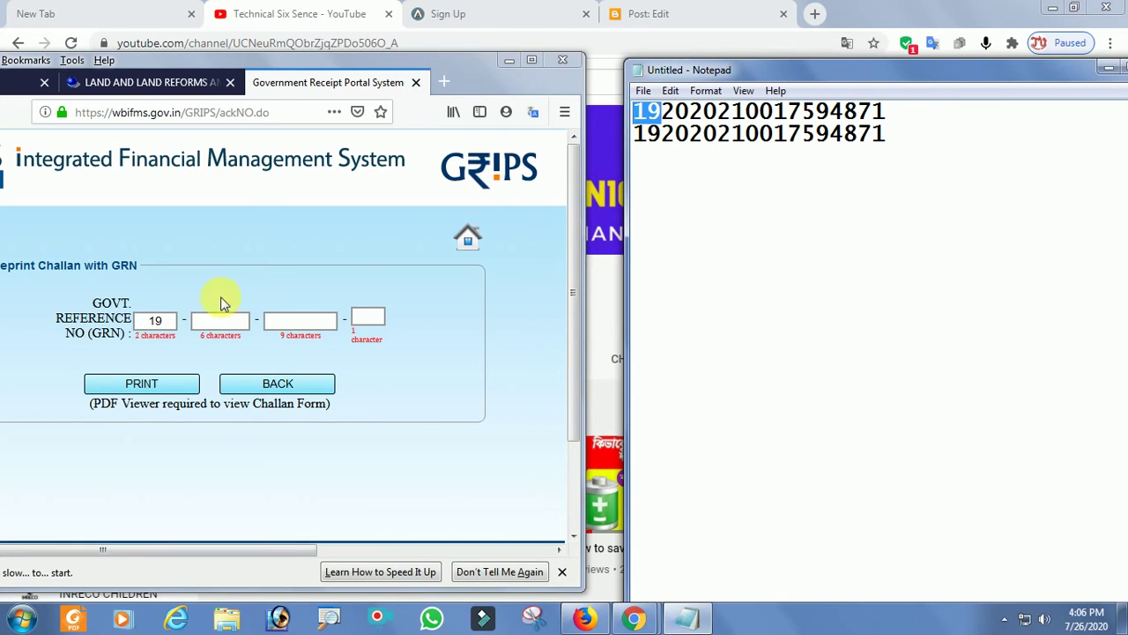
{"action": "left_click", "coordinate": [220, 320]}
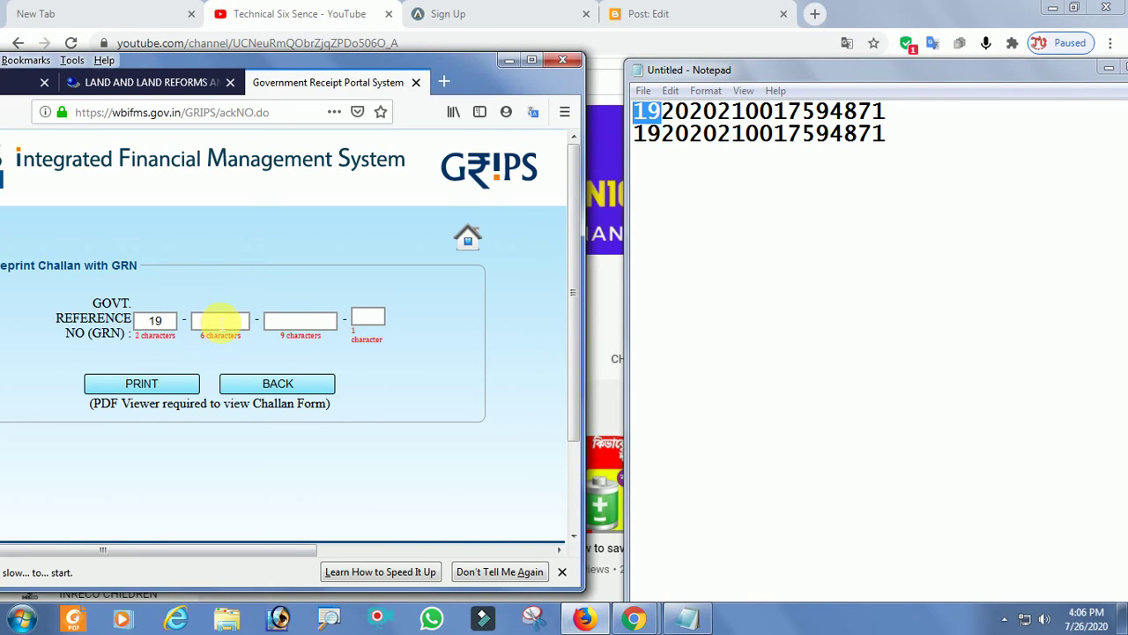
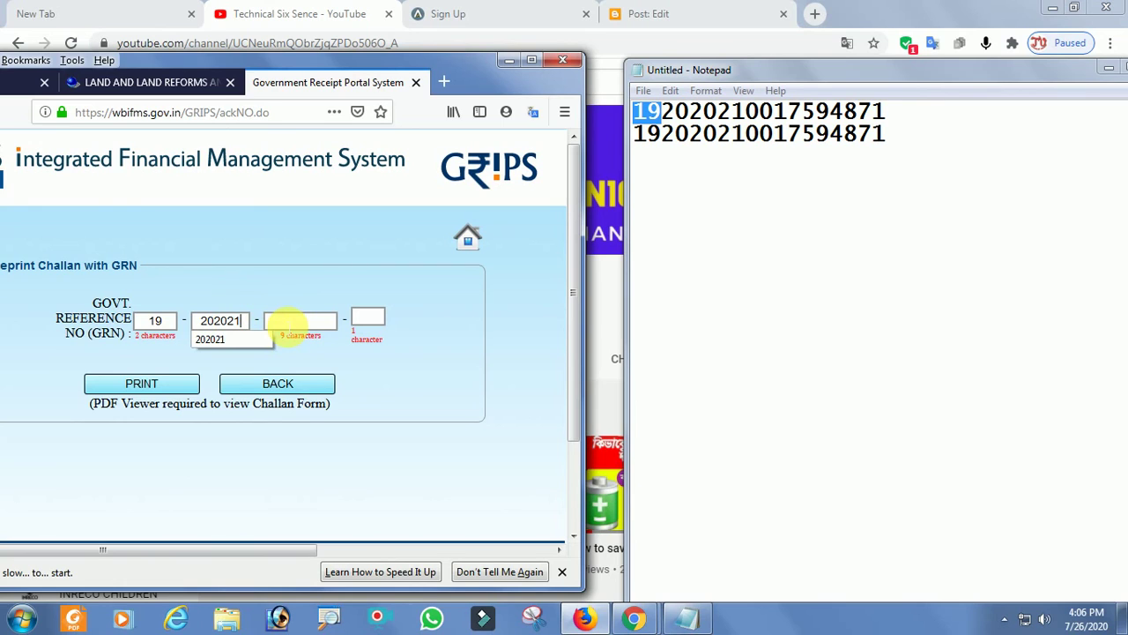
{"action": "left_click", "coordinate": [287, 322]}
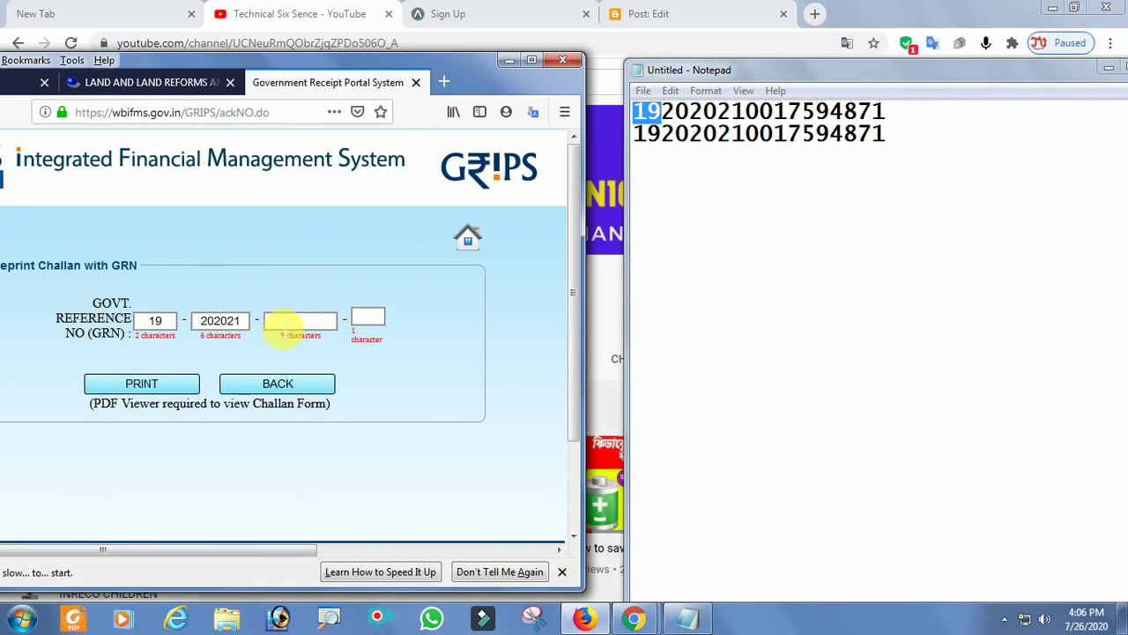
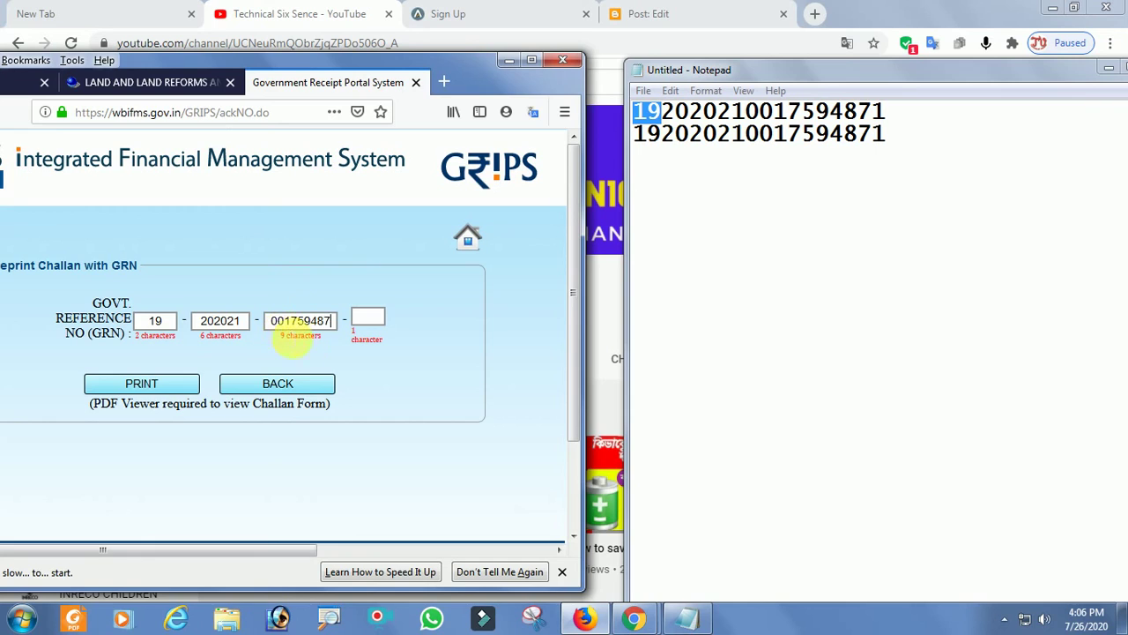
{"action": "left_click", "coordinate": [368, 319]}
{"action": "type", "text": "1"}
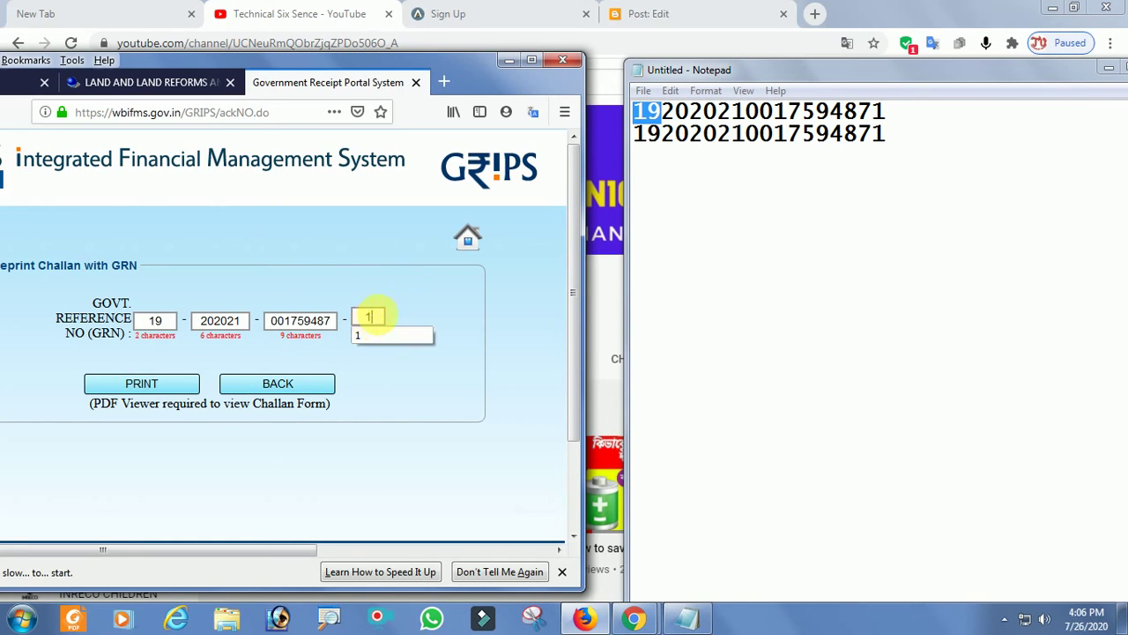
{"action": "left_click", "coordinate": [370, 384]}
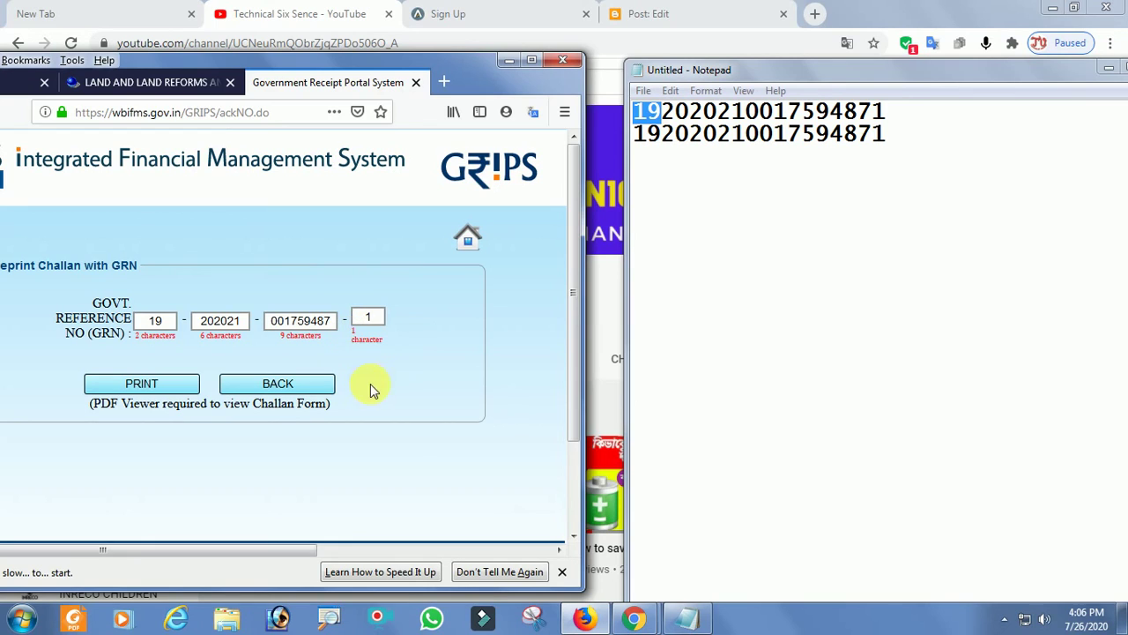
{"action": "left_click", "coordinate": [148, 394]}
{"action": "left_click", "coordinate": [148, 393]}
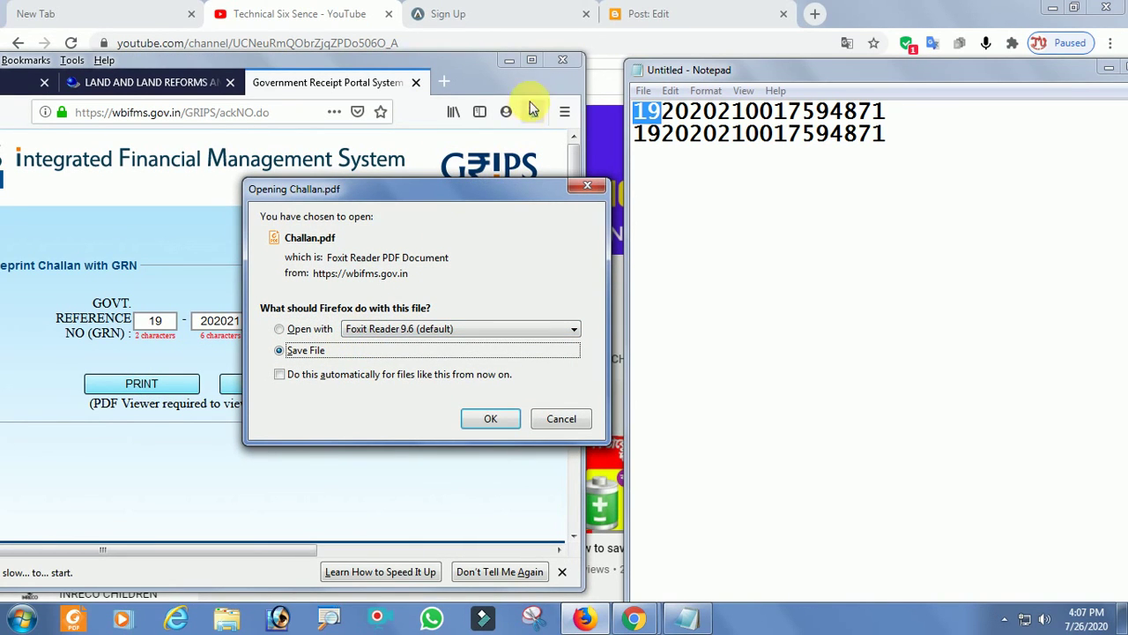
Maximize Firefox and choose Save File for Challan.pdf instead of opening it in Foxit Reader.
{"action": "left_click", "coordinate": [532, 59]}
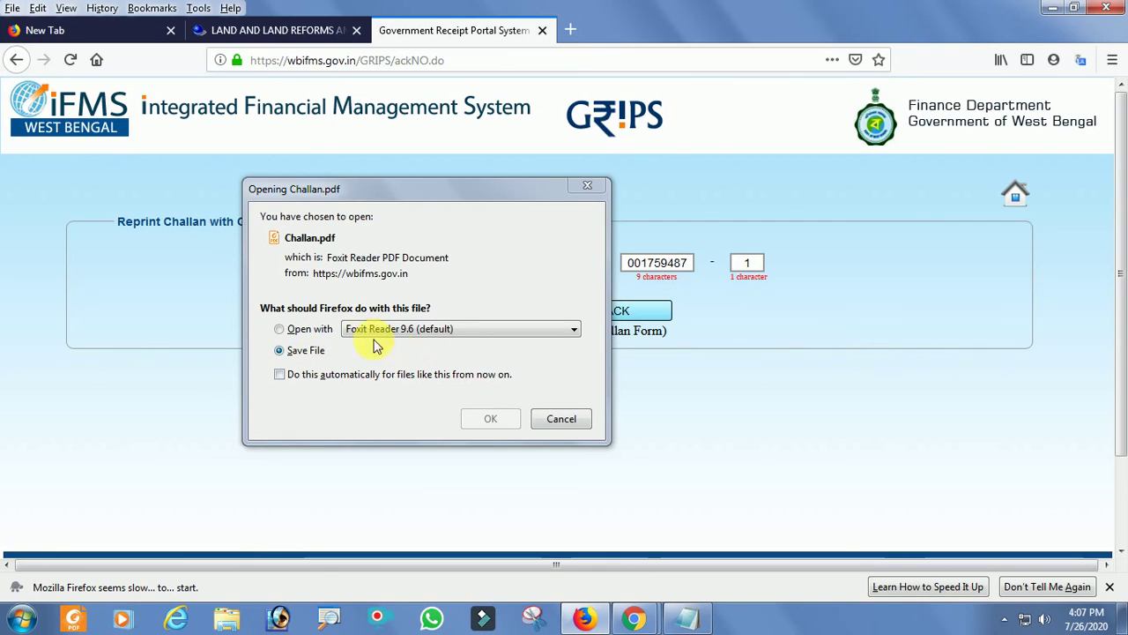
{"action": "left_click", "coordinate": [280, 330]}
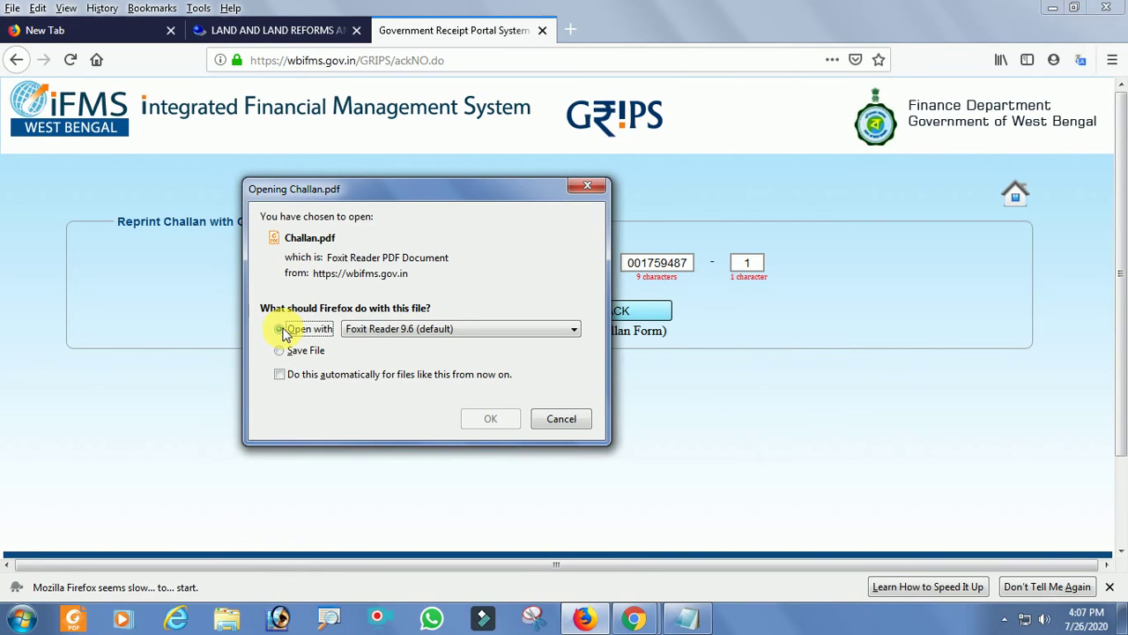
{"action": "left_click", "coordinate": [280, 351]}
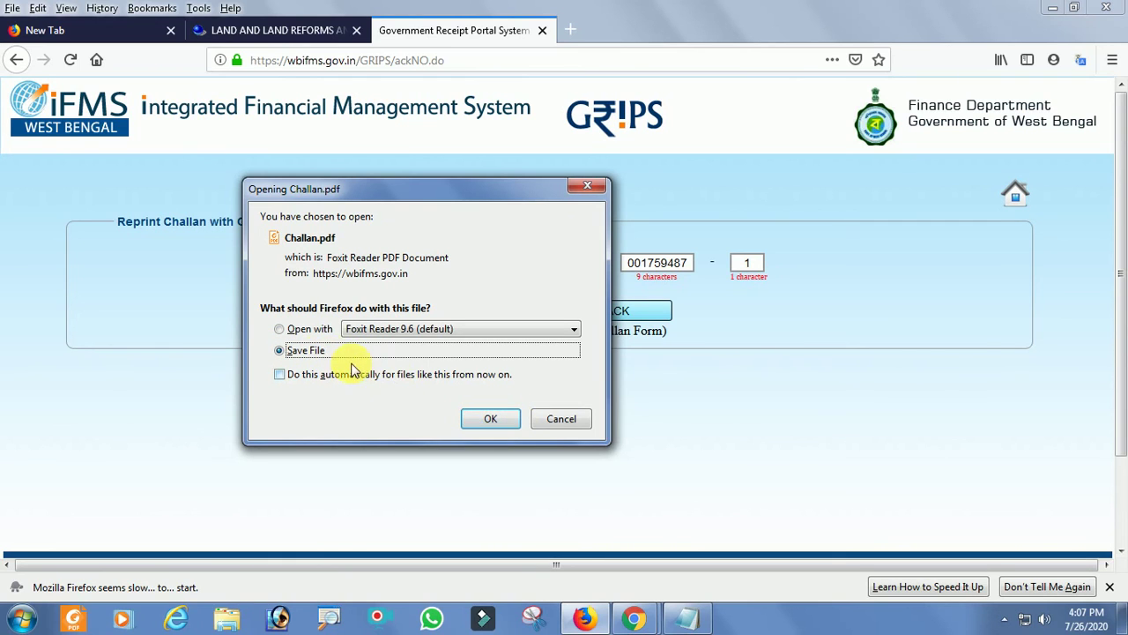
{"action": "left_click", "coordinate": [491, 420]}
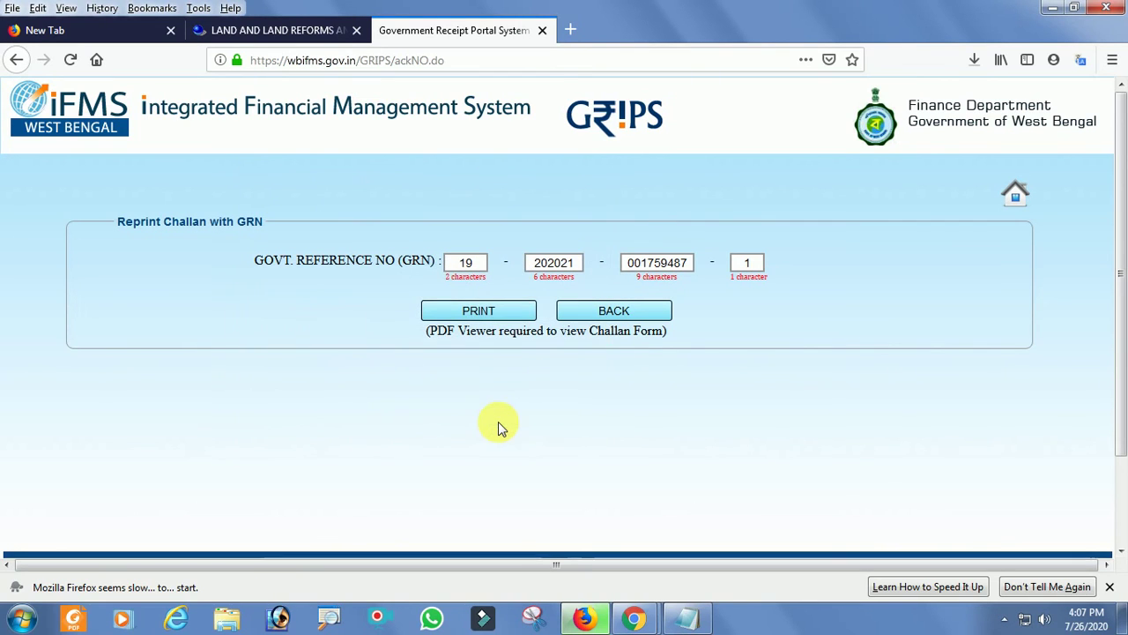
Open the Downloads folder holding Challan(14).pdf and resize and reposition its window.
{"action": "left_click", "coordinate": [975, 61]}
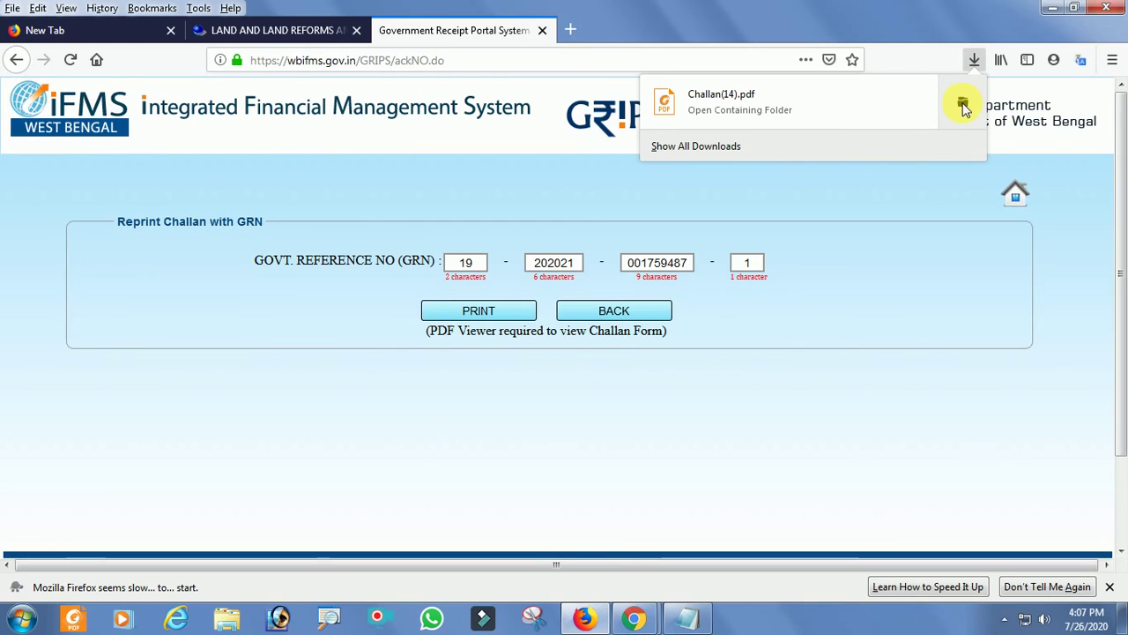
{"action": "left_click", "coordinate": [964, 105]}
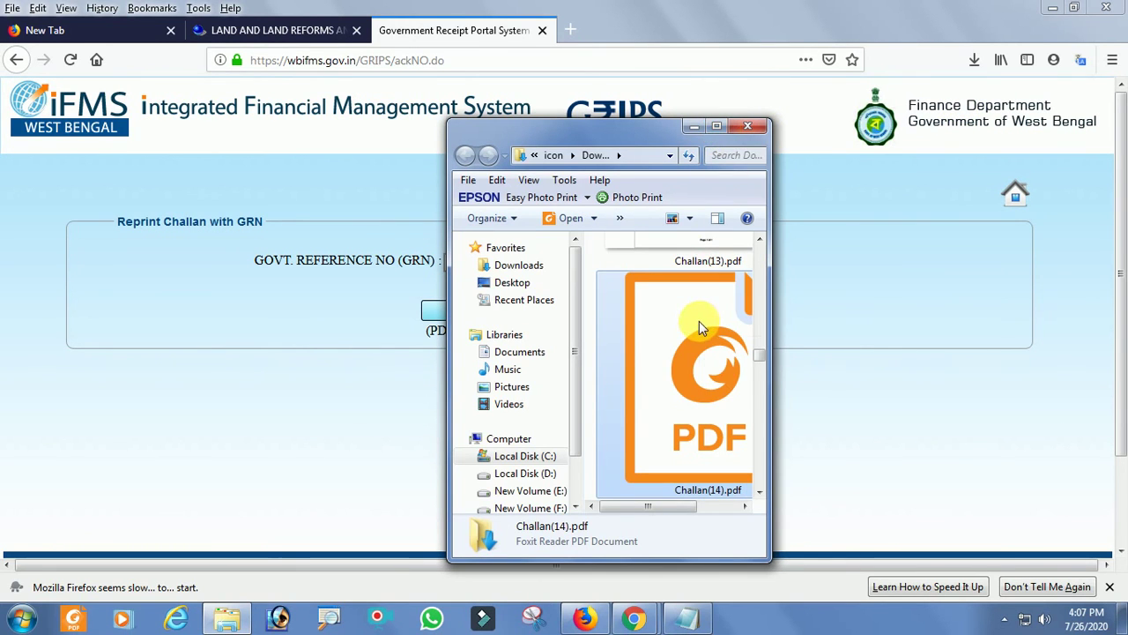
{"action": "left_click_drag", "start_coordinate": [777, 328], "coordinate": [1101, 308]}
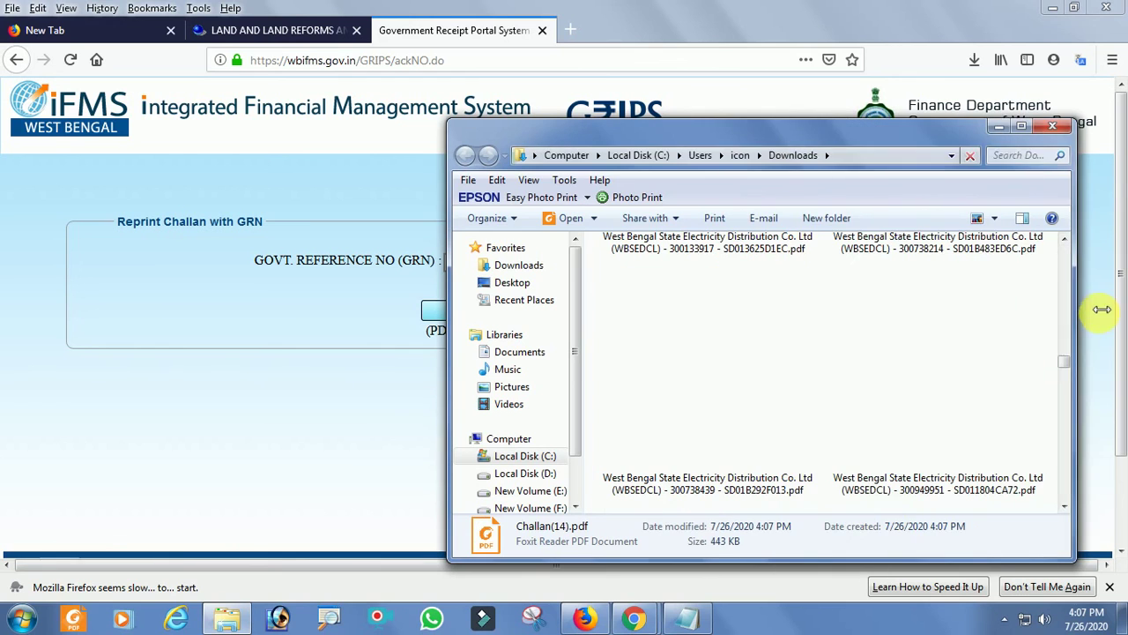
{"action": "left_click_drag", "start_coordinate": [902, 121], "coordinate": [653, 42]}
{"action": "left_click_drag", "start_coordinate": [866, 396], "coordinate": [867, 375]}
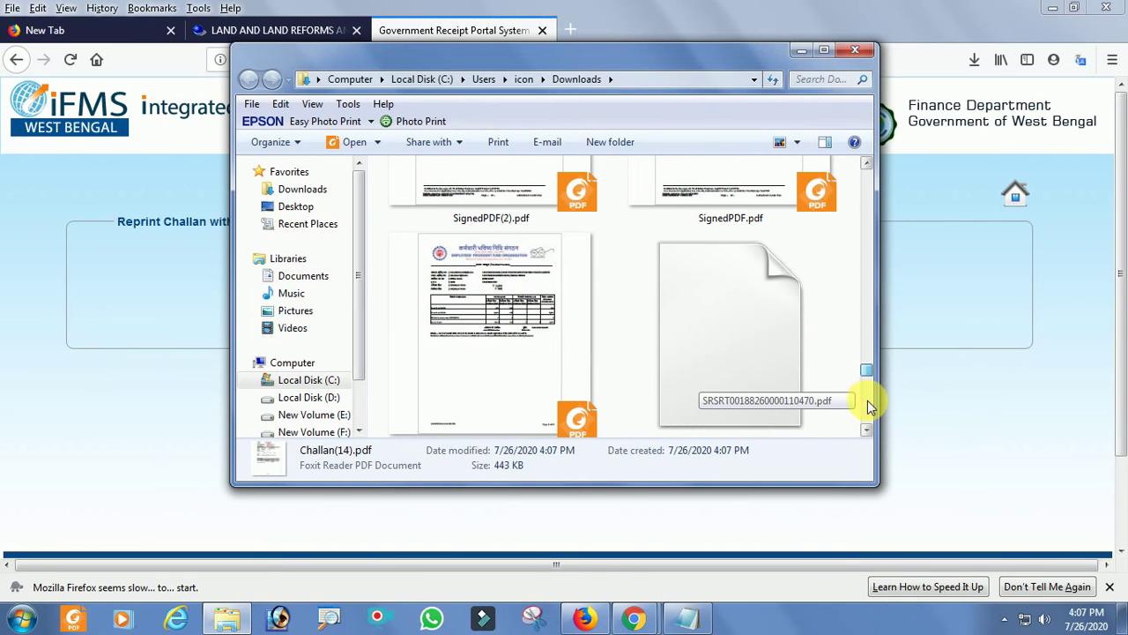
Reopen the containing folder and open Challan(14).pdf in Foxit Reader.
{"action": "left_click", "coordinate": [973, 61]}
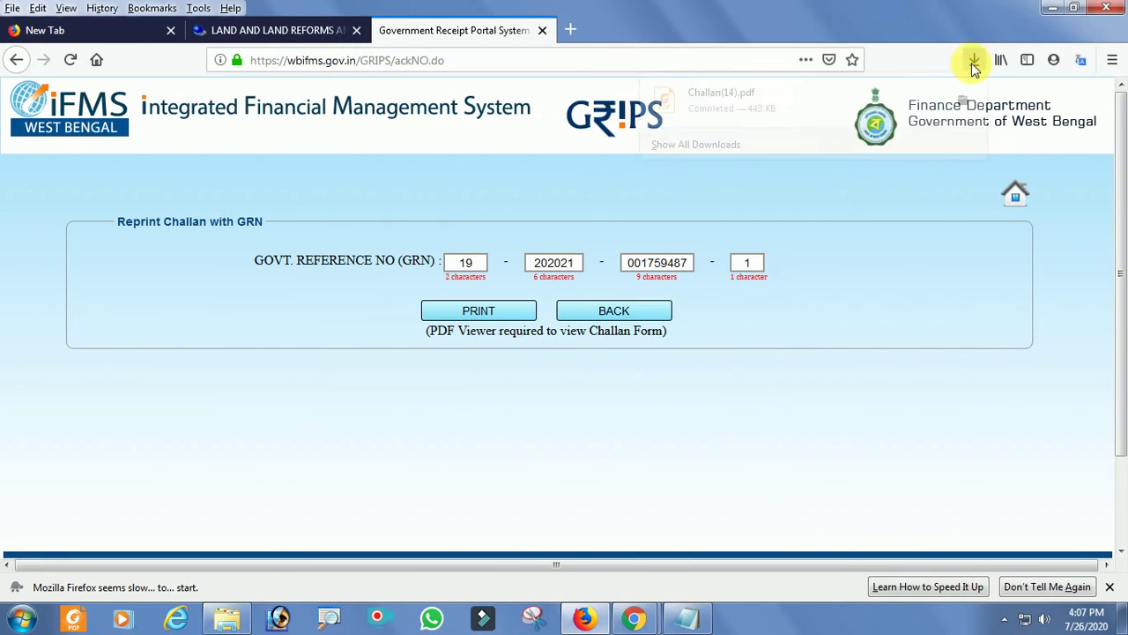
{"action": "left_click", "coordinate": [954, 103]}
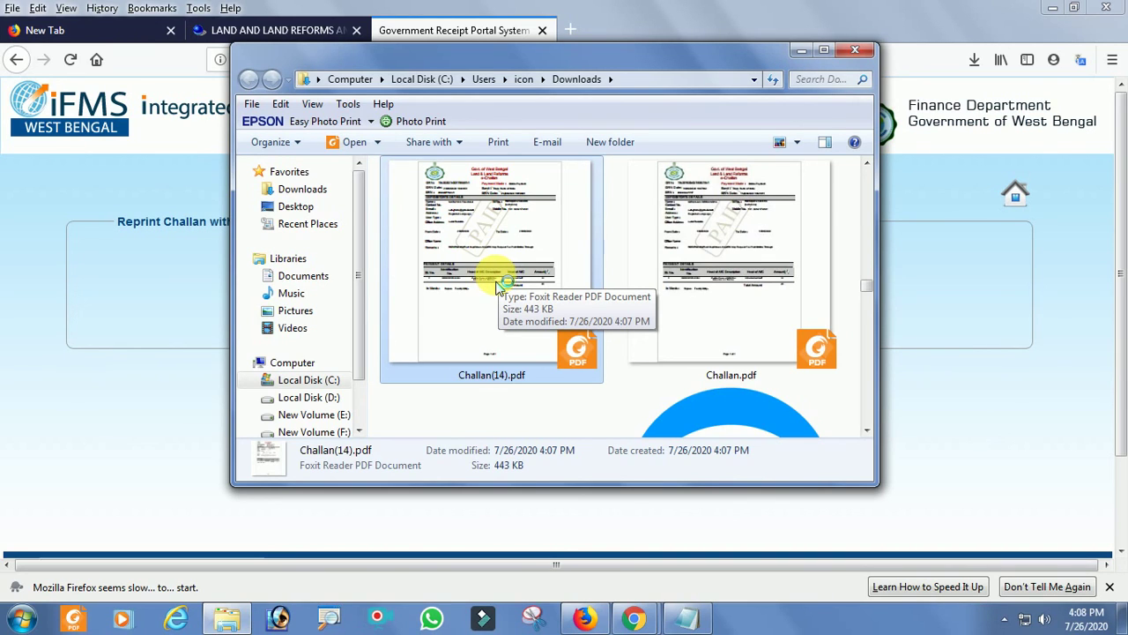
{"action": "left_click", "coordinate": [821, 50]}
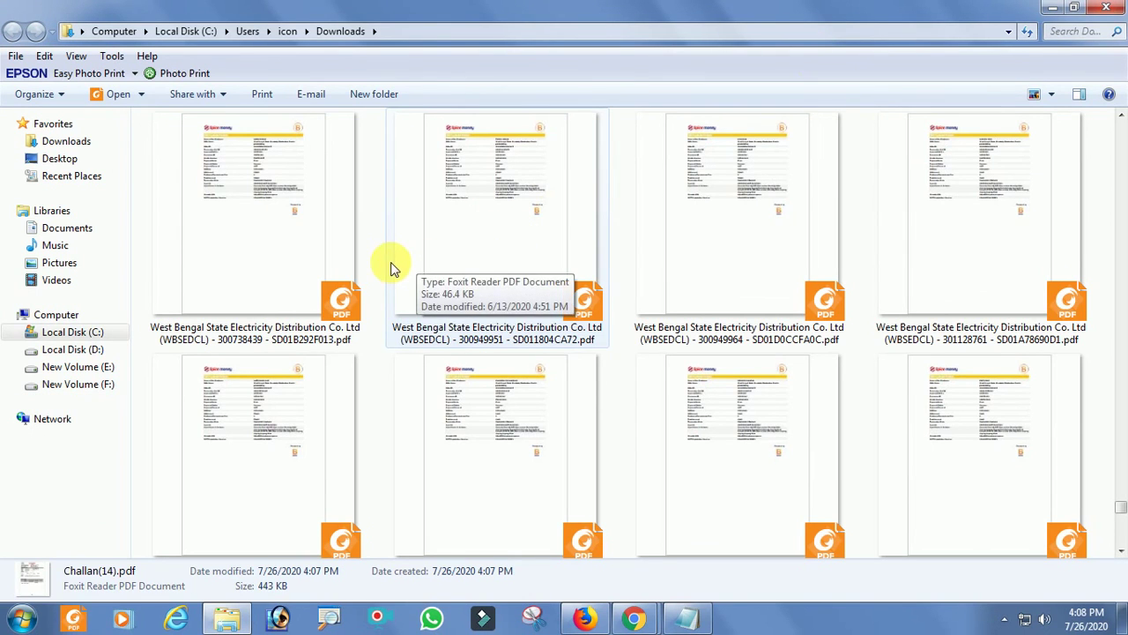
{"action": "left_click", "coordinate": [1073, 7]}
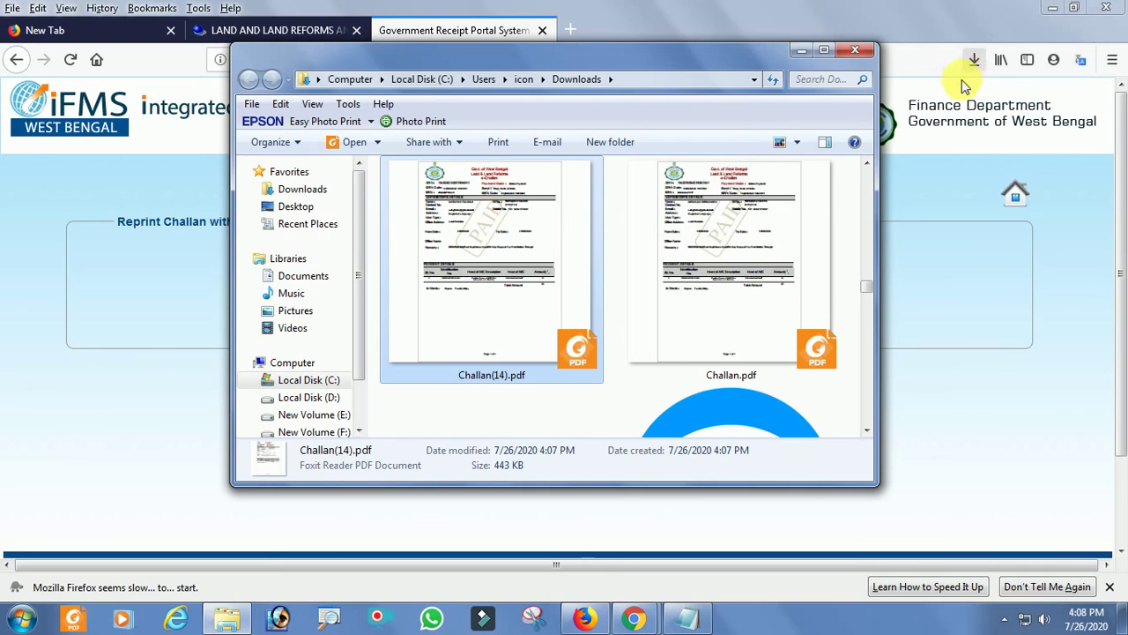
{"action": "double_click", "coordinate": [592, 204]}
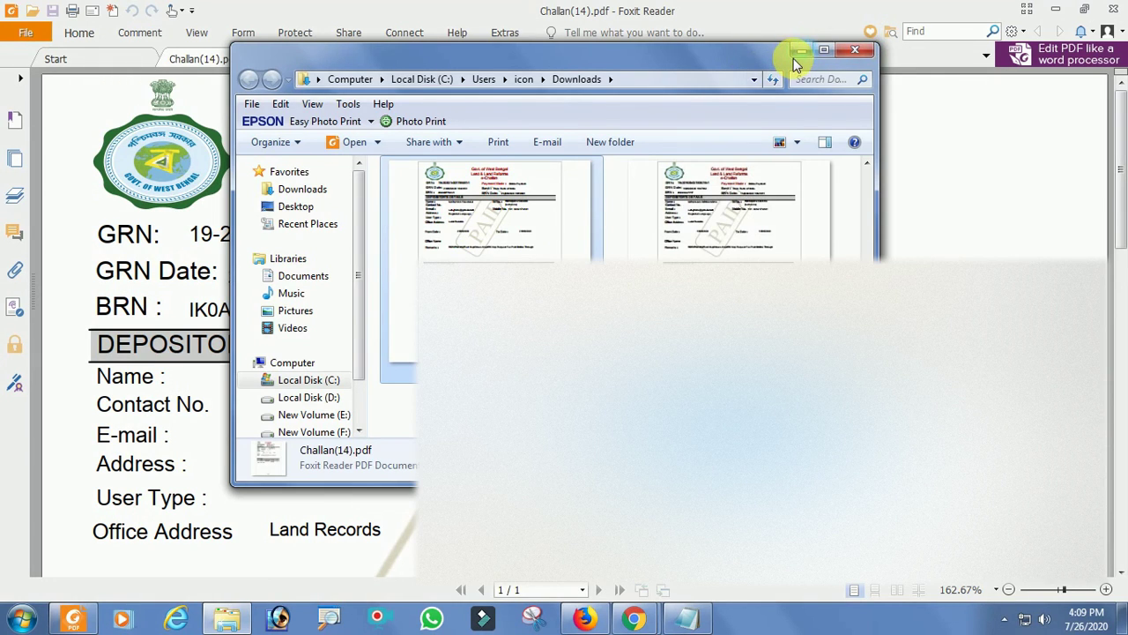
Minimize Explorer, scroll the e-Challan and switch Foxit Reader to Read Mode with Ctrl+H.
{"action": "left_click", "coordinate": [795, 54]}
{"action": "mouse_move", "coordinate": [1122, 221]}
{"action": "left_mouse_down"}
{"action": "mouse_move", "coordinate": [1122, 357]}
{"action": "mouse_move", "coordinate": [1119, 198]}
{"action": "left_mouse_up"}
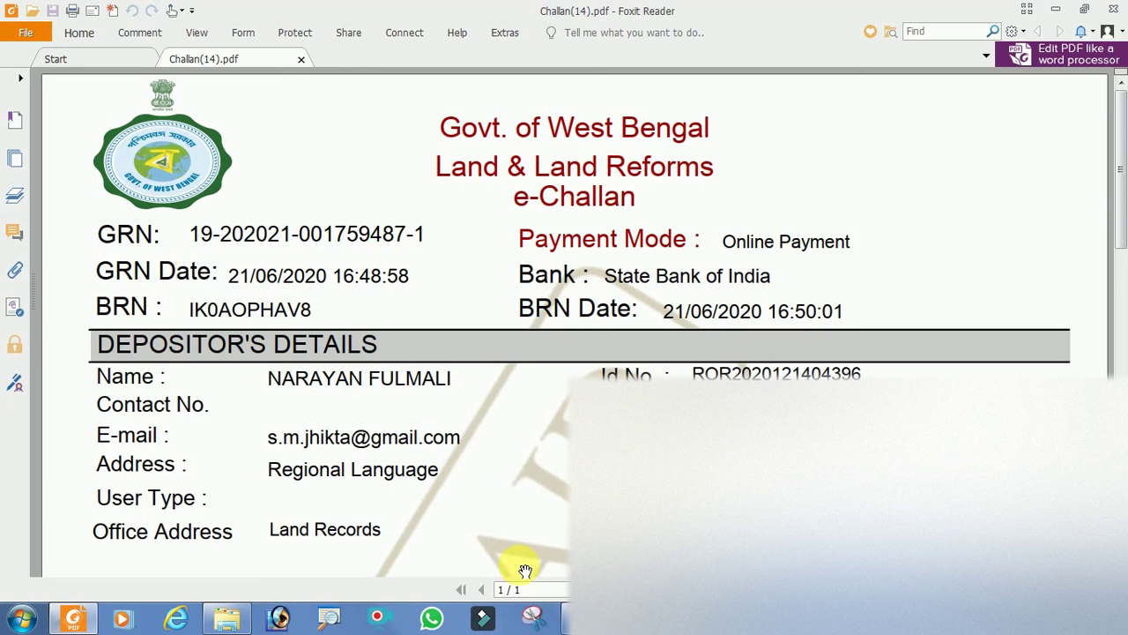
{"action": "key", "text": "ctrl+h"}
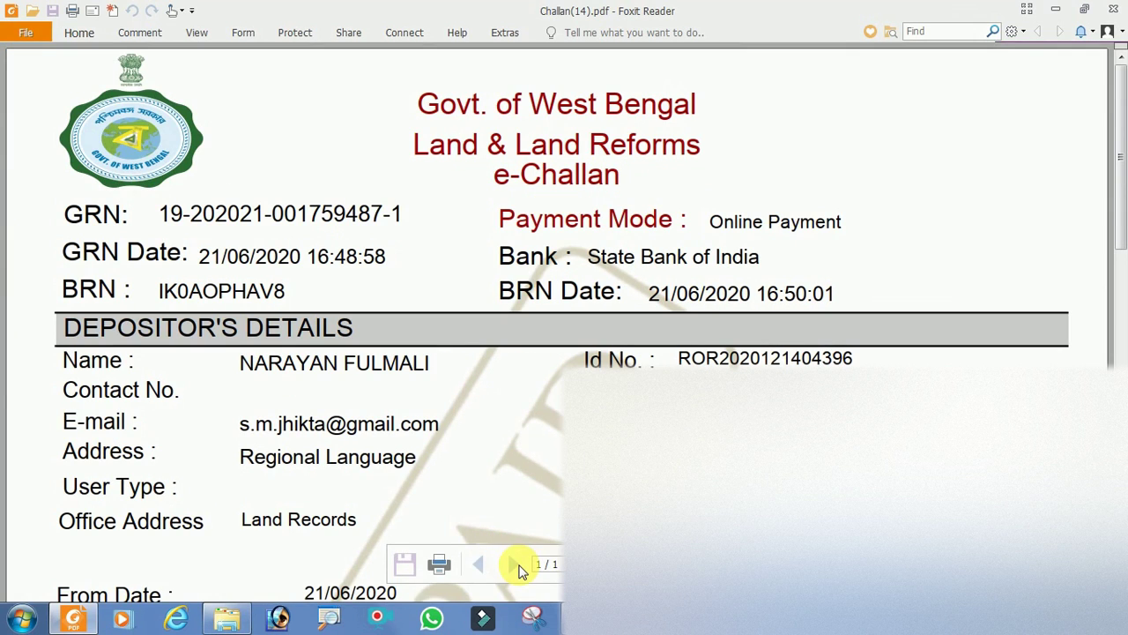